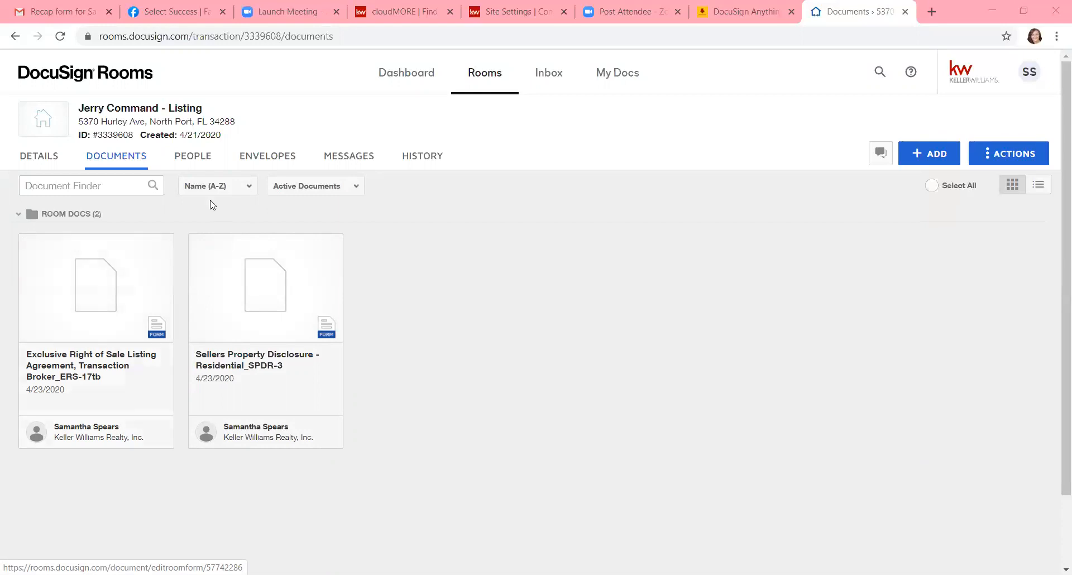
# Step: Create a new envelope in the listing room and name it "Listing Package"
pyautogui.click(270, 159)
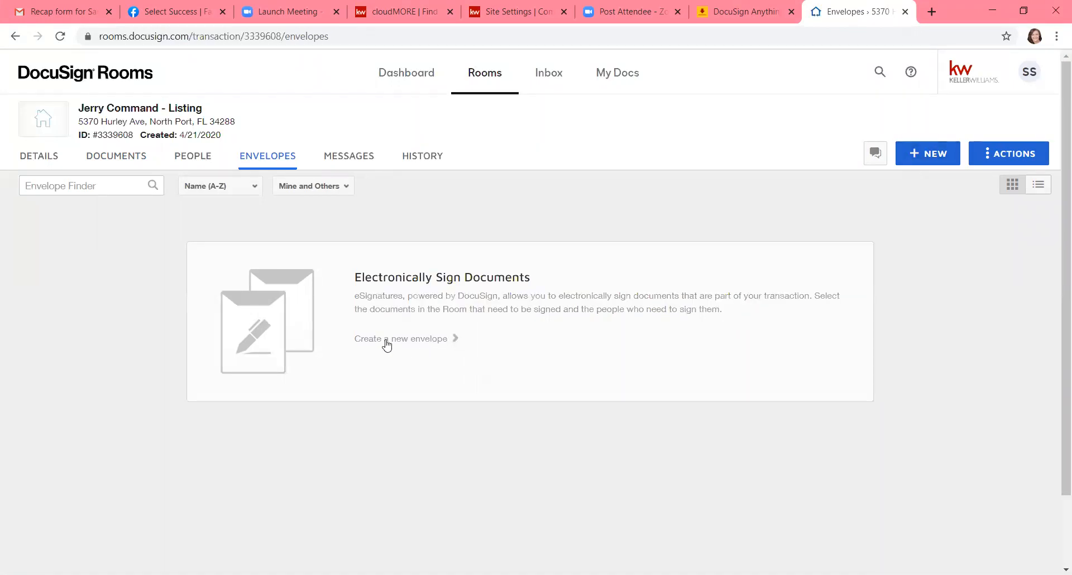
pyautogui.click(411, 342)
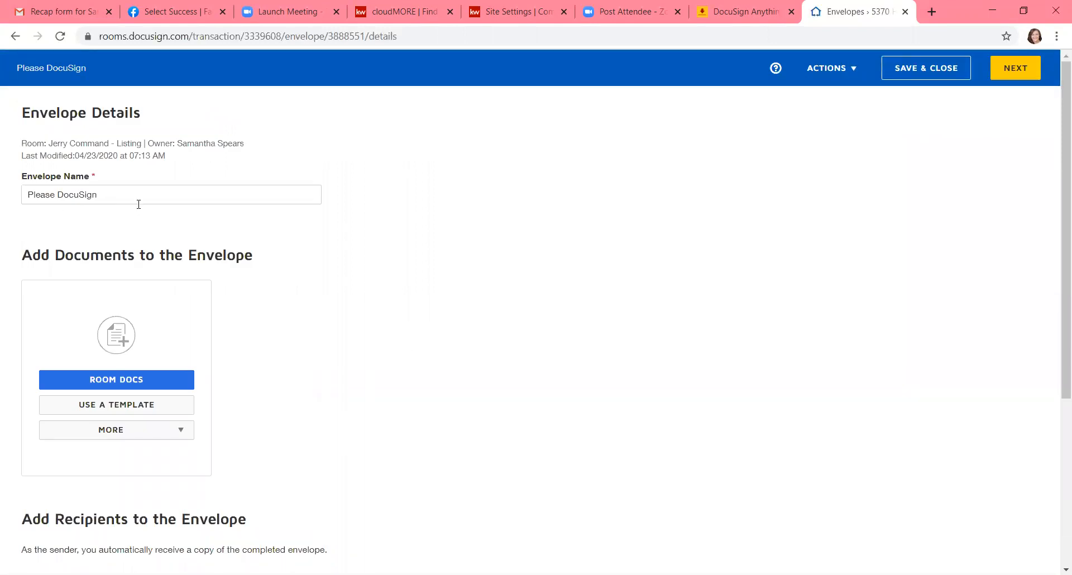
pyautogui.moveTo(121, 194); pyautogui.dragTo(17, 220)
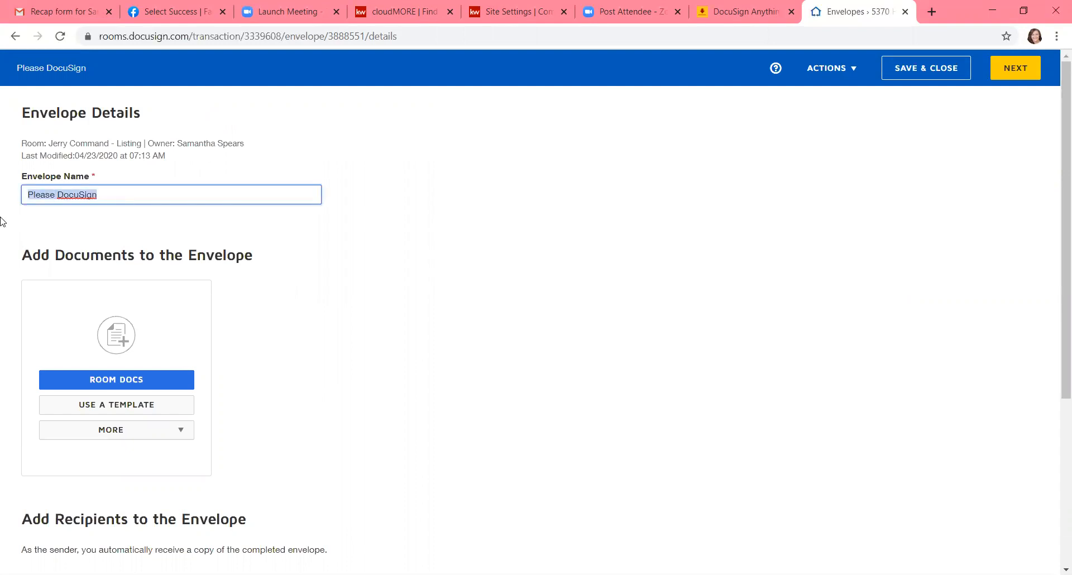
pyautogui.press('BackSpace')
pyautogui.write('Listing Package')
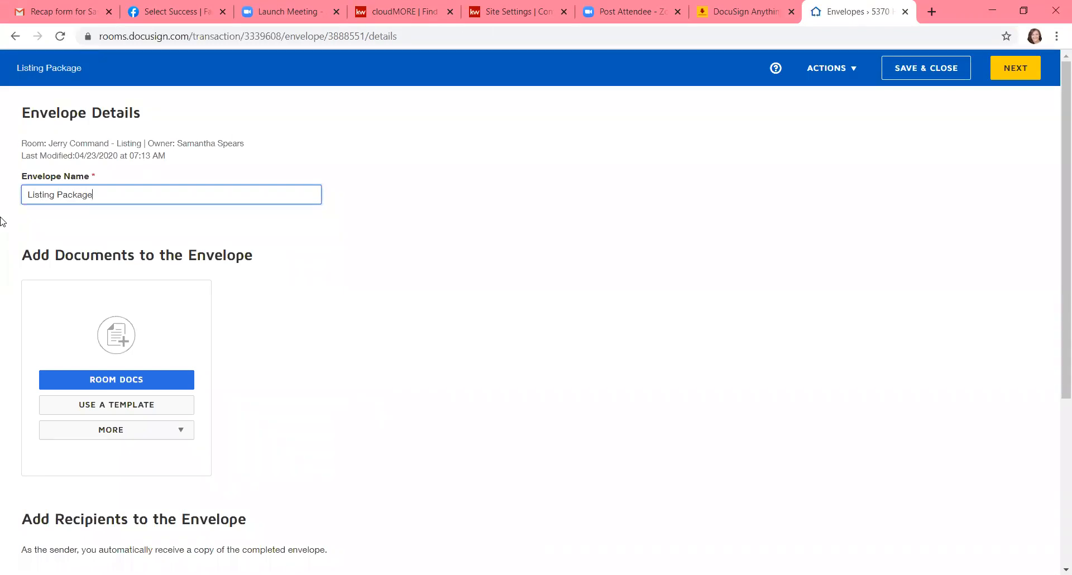
pyautogui.click(329, 290)
# Step: Add the room documents Exclusive Right of Sale Listing Agreement, Transaction Broker_ERS-17tb and Sellers Property Disclosure - Residential_SPDR-3 to the envelope
pyautogui.scroll(-1, 329, 290)
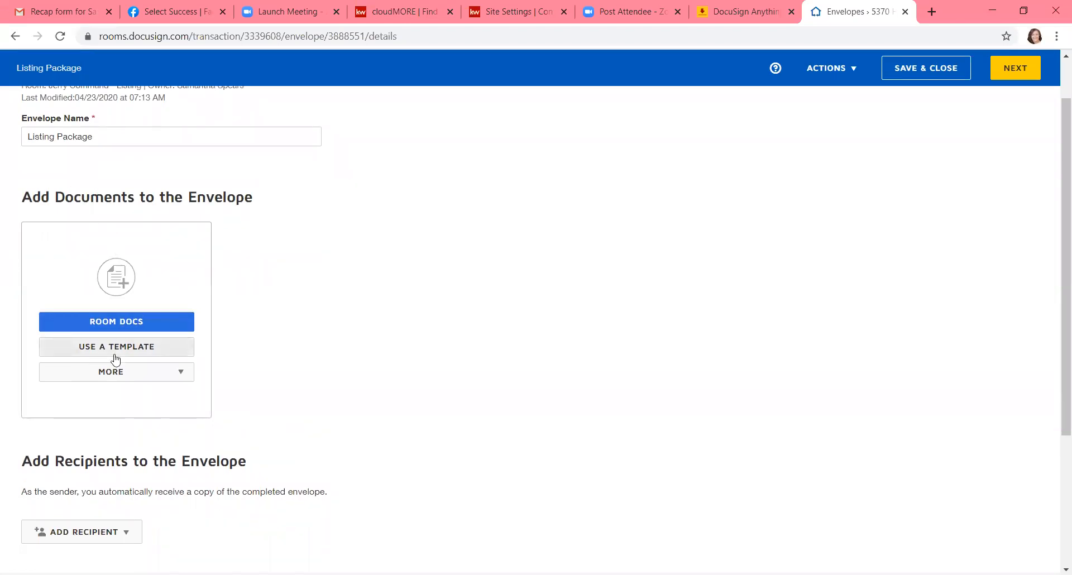
pyautogui.click(148, 377)
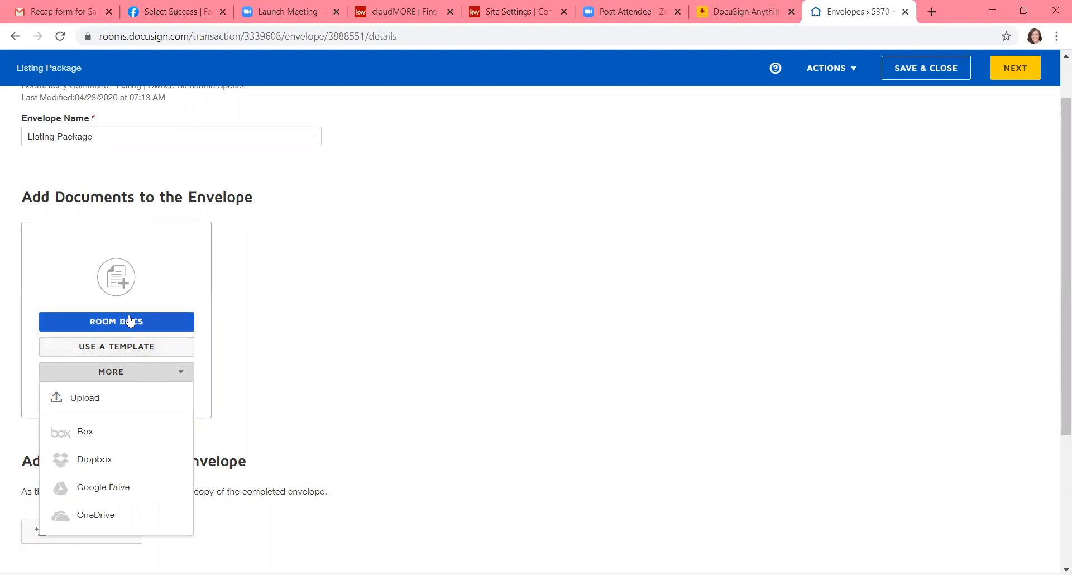
pyautogui.click(101, 321)
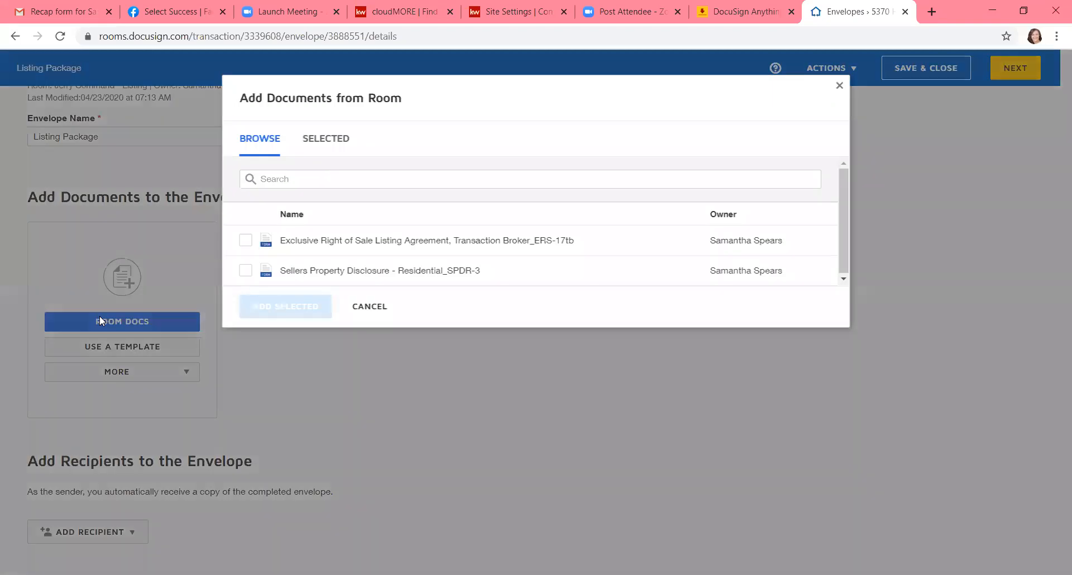
pyautogui.click(245, 241)
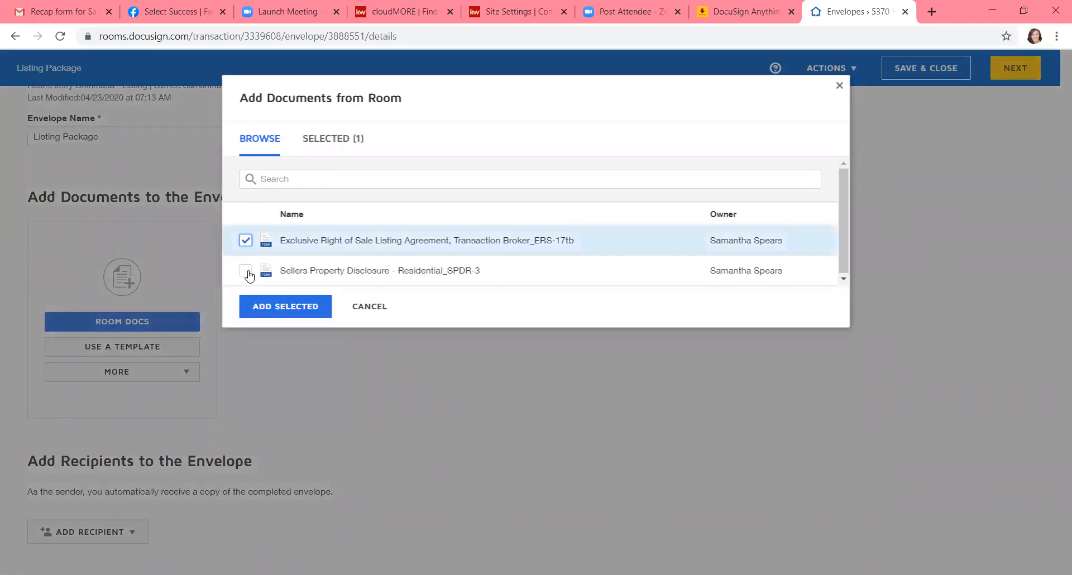
pyautogui.click(246, 271)
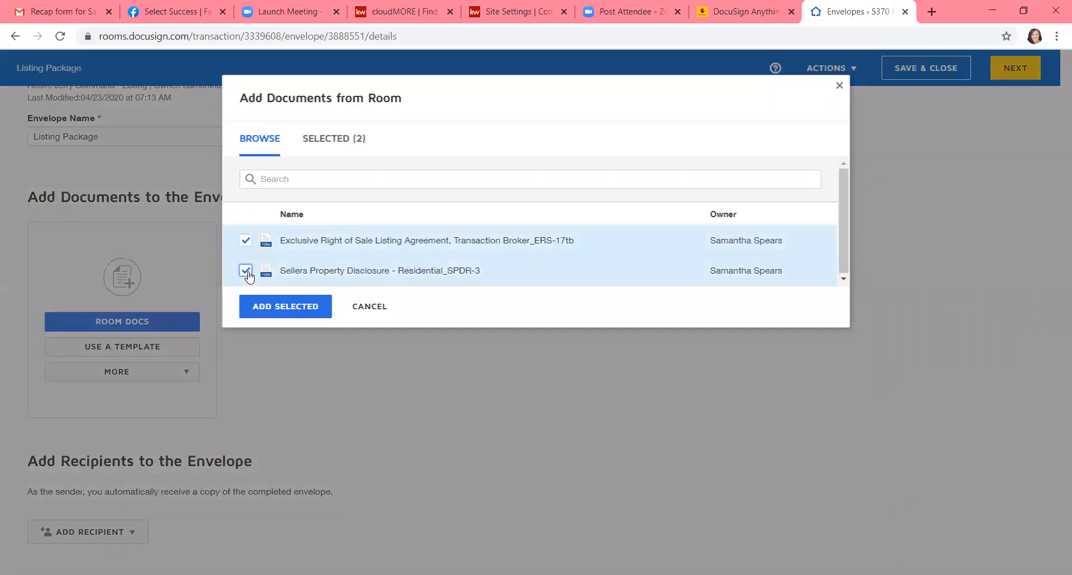
pyautogui.click(272, 312)
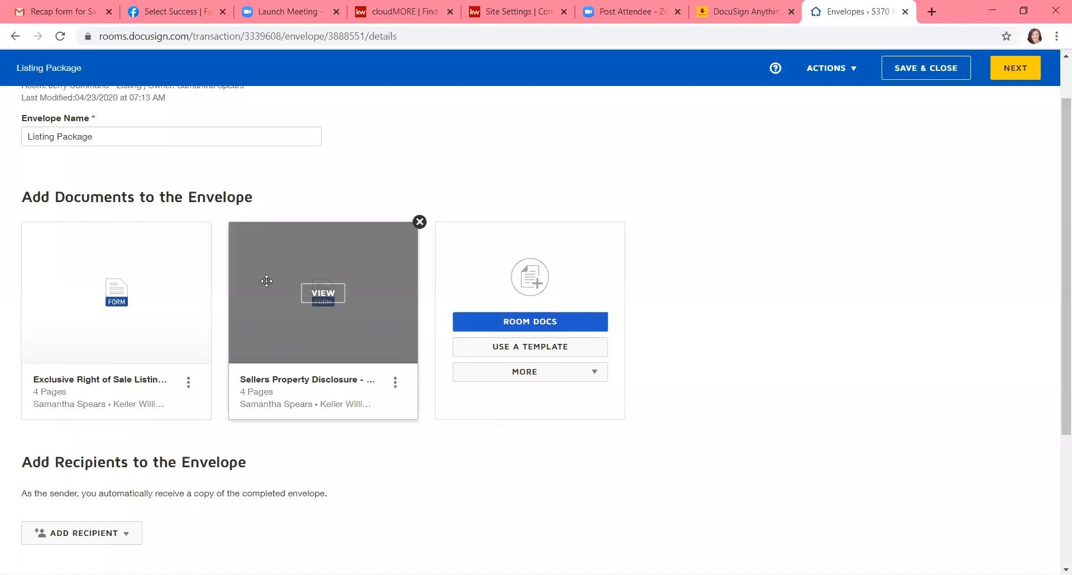
# Step: Start adding recipients from the pre-tagged roles and assign the seller's contact to the Seller One role
pyautogui.scroll(-4, 400, 166)
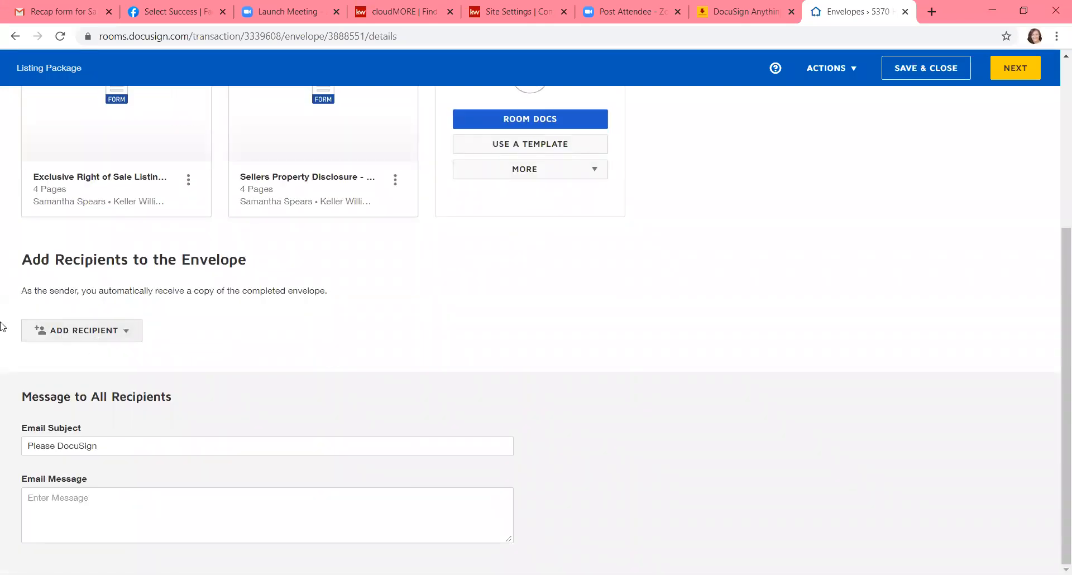
pyautogui.click(86, 335)
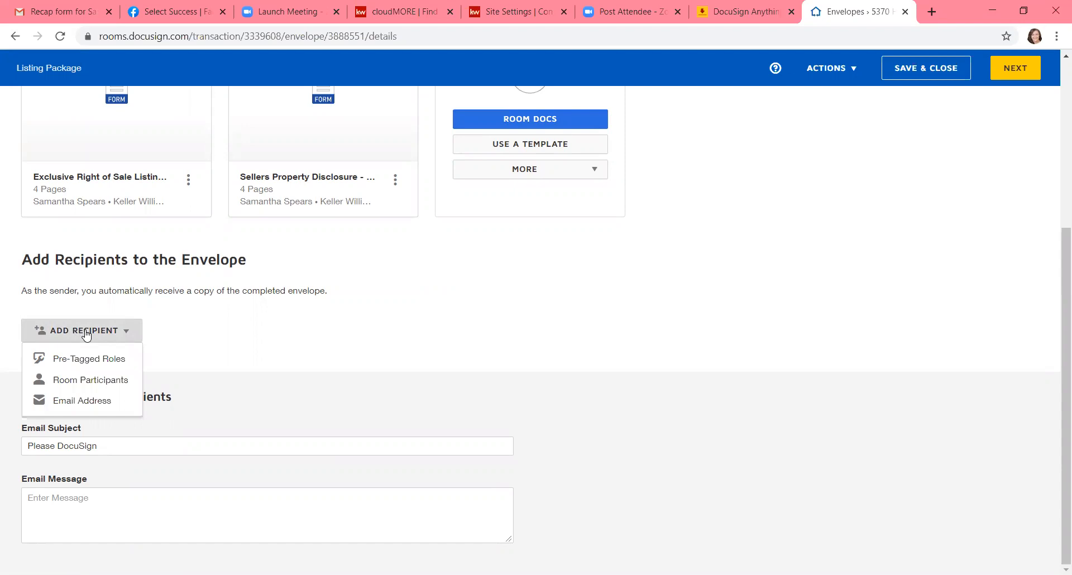
pyautogui.click(83, 359)
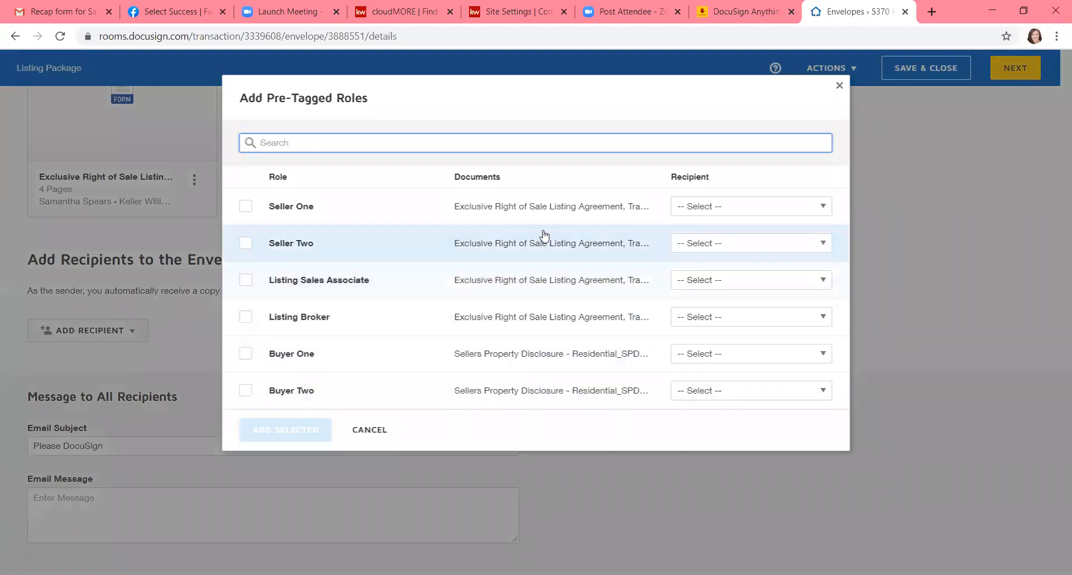
pyautogui.click(685, 209)
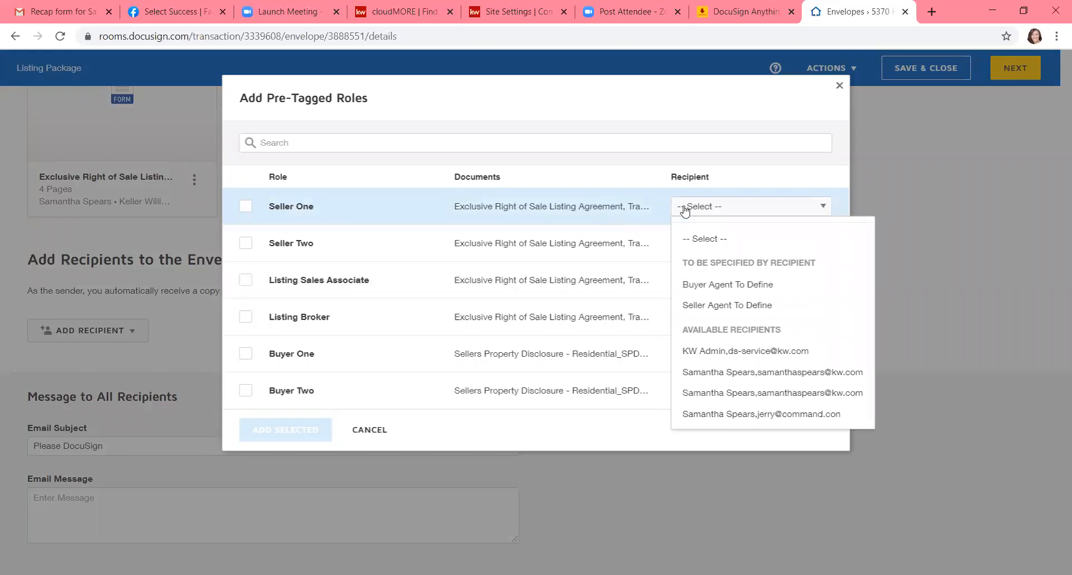
pyautogui.click(770, 418)
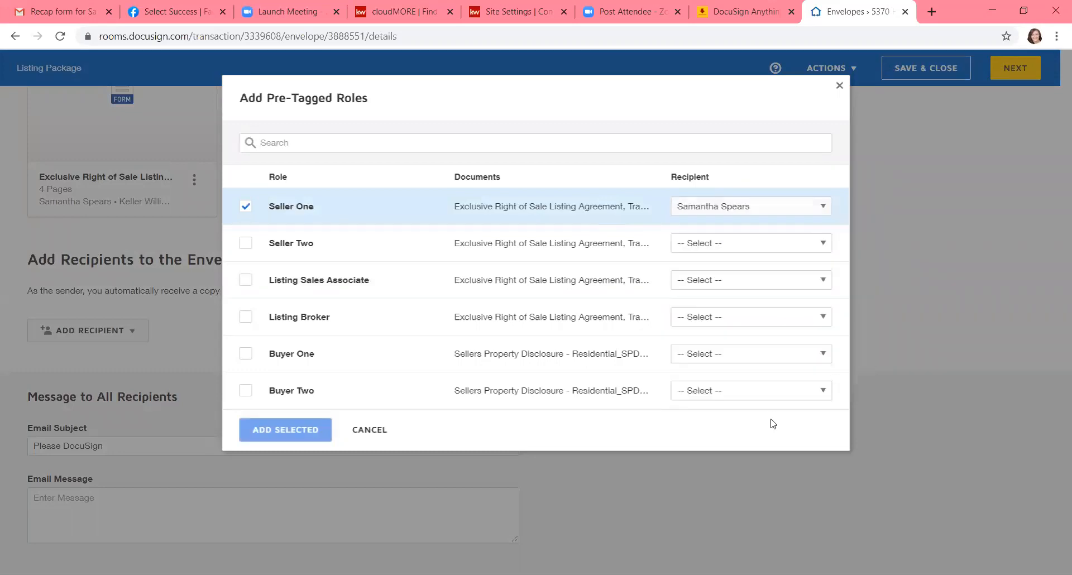
pyautogui.click(744, 216)
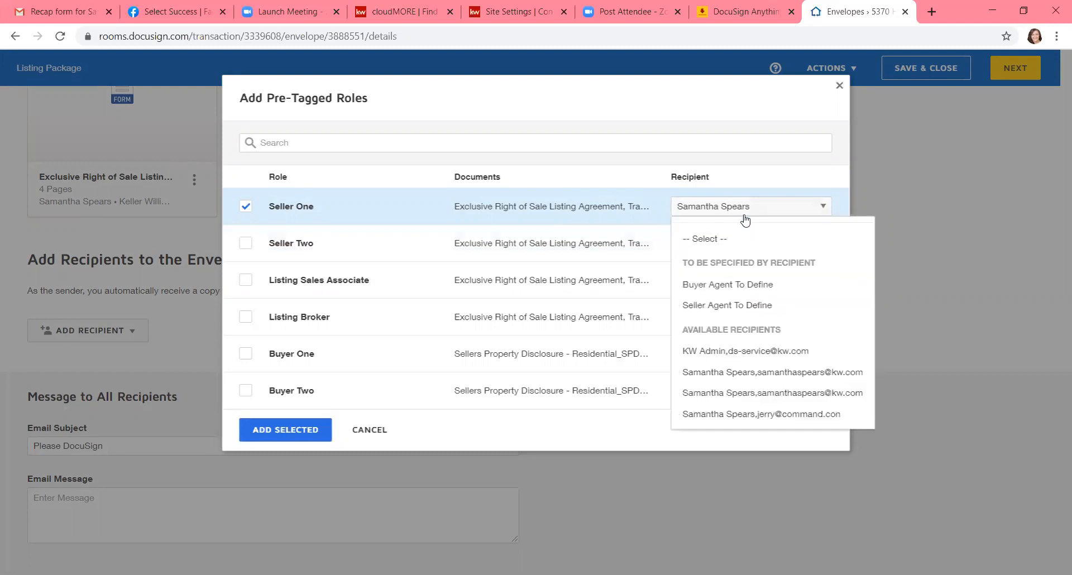
pyautogui.click(810, 416)
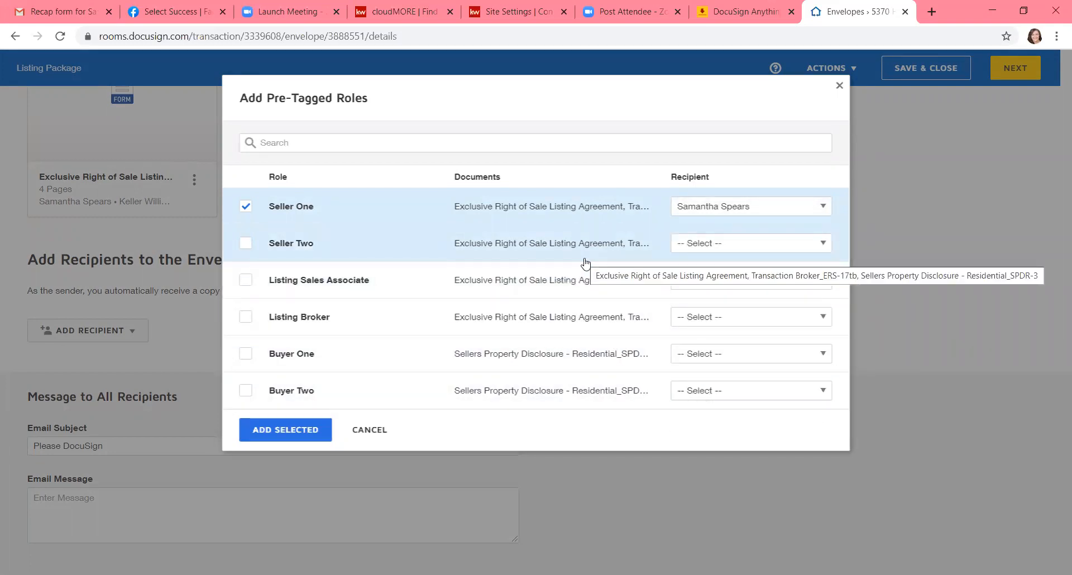
# Step: Assign the listing agent to the Listing Sales Associate role and add the selected roles to the envelope
pyautogui.click(693, 287)
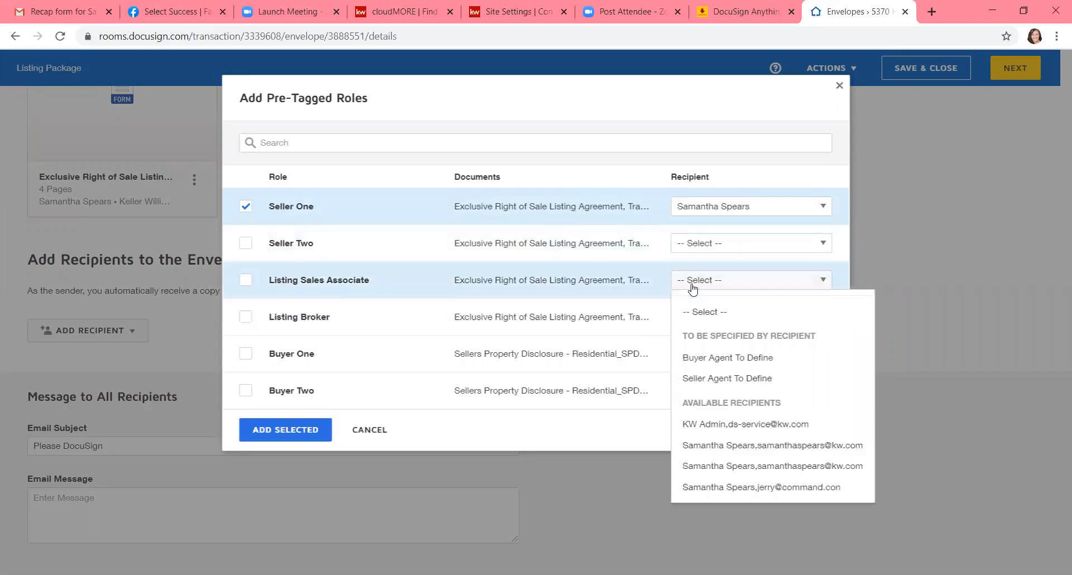
pyautogui.click(753, 446)
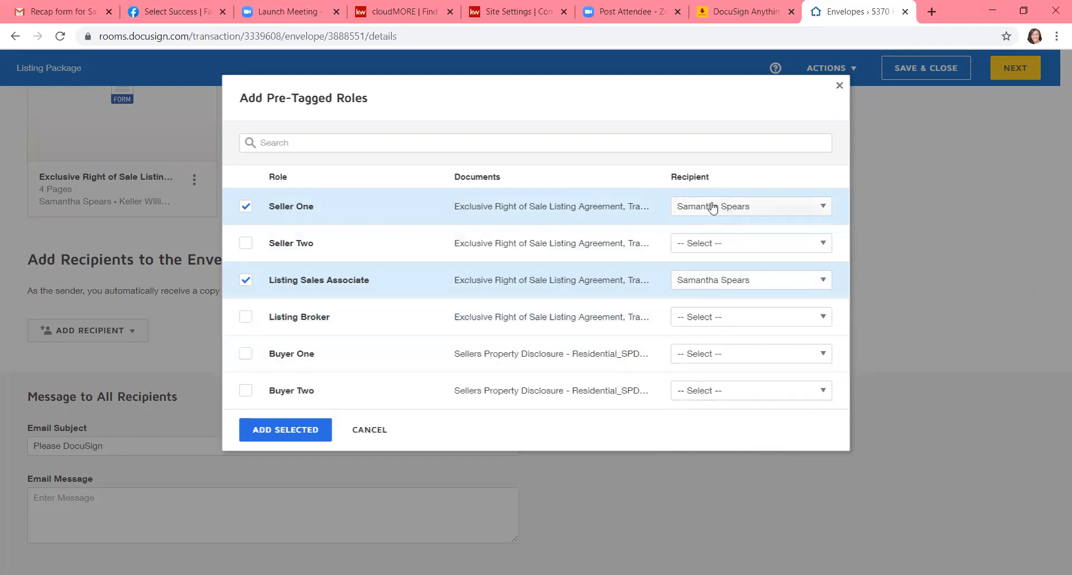
pyautogui.click(283, 438)
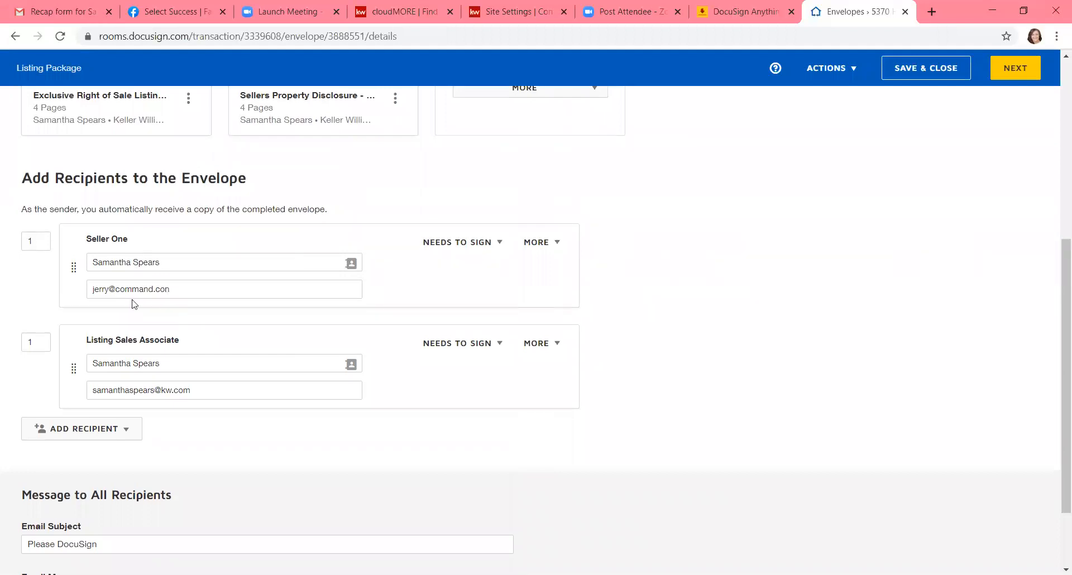
# Step: Replace the email subject with "Listing Docs for" followed by the property's street address
pyautogui.scroll(-2, 173, 399)
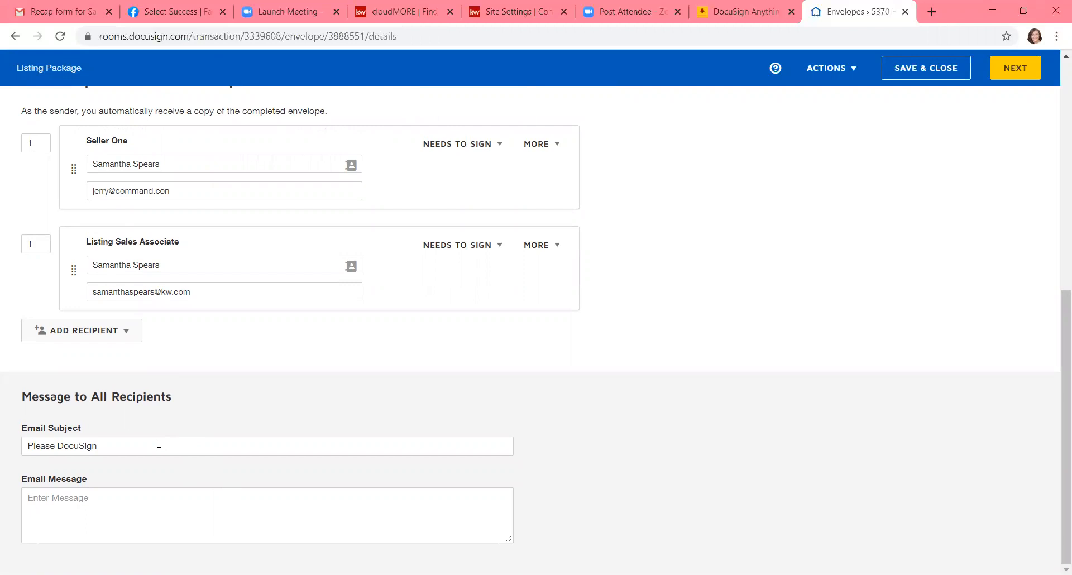
pyautogui.moveTo(159, 442); pyautogui.dragTo(2, 432)
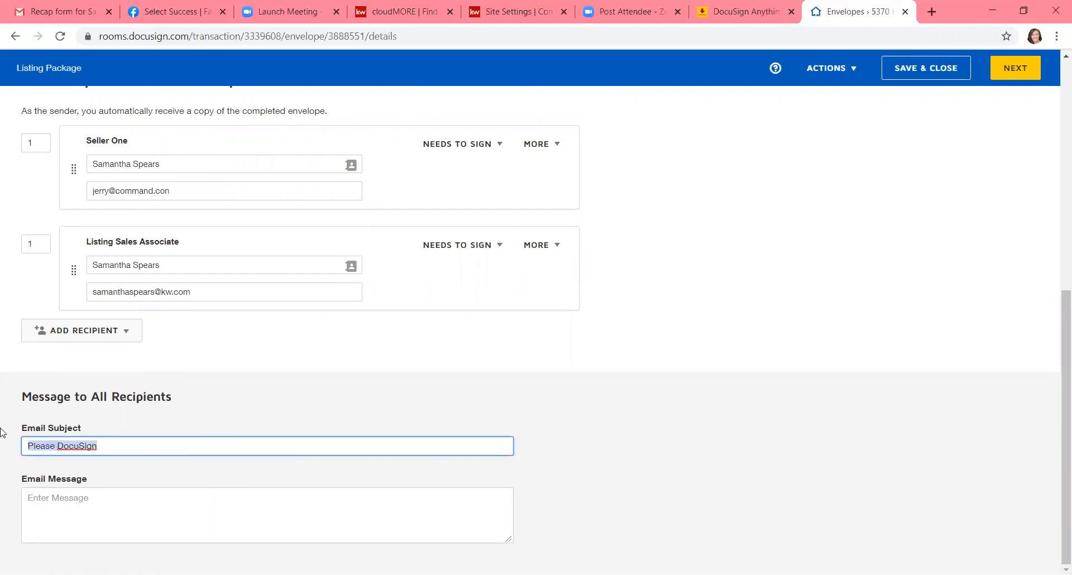
pyautogui.write('Listing')
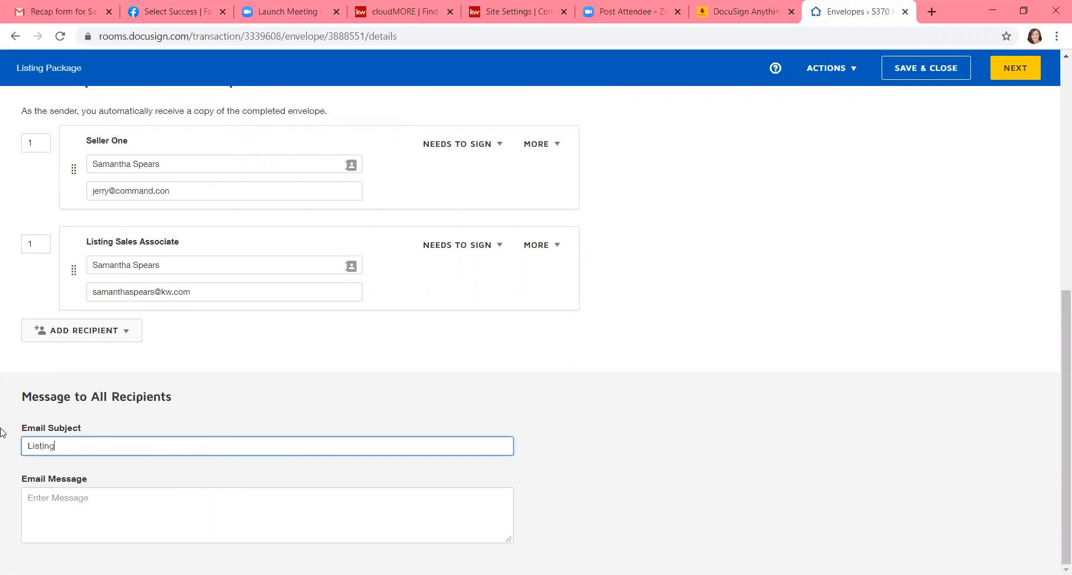
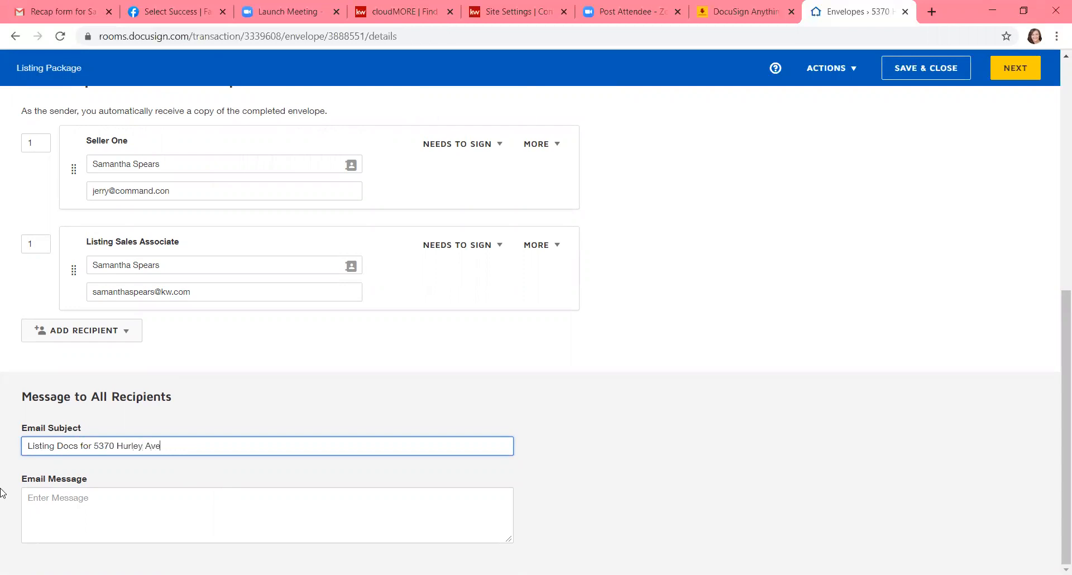
# Step: Enter "Please review and ask" as the email message to all recipients
pyautogui.click(68, 519)
pyautogui.write('P')
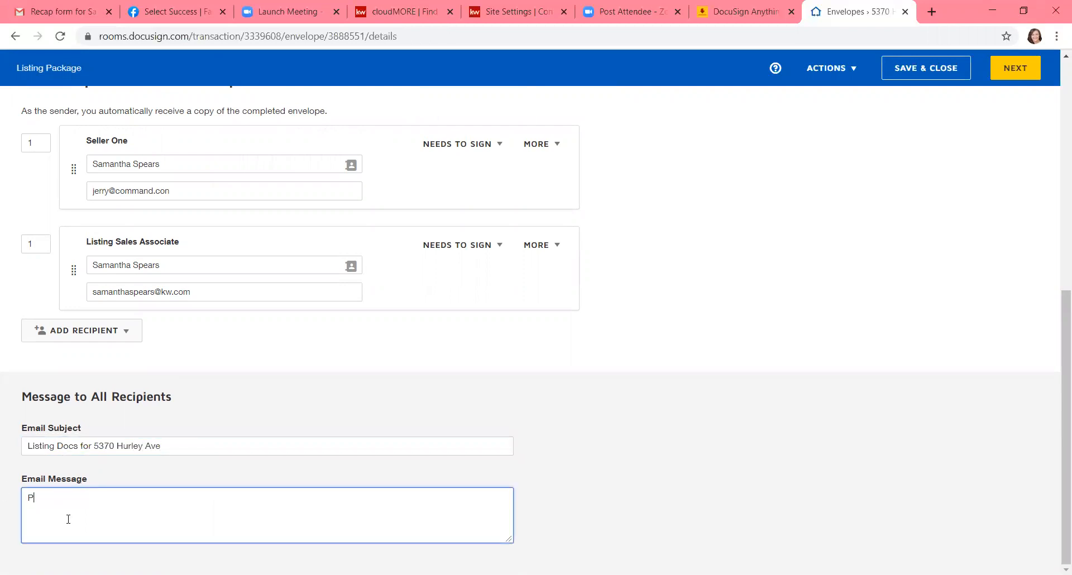
pyautogui.write('lease review and ask')
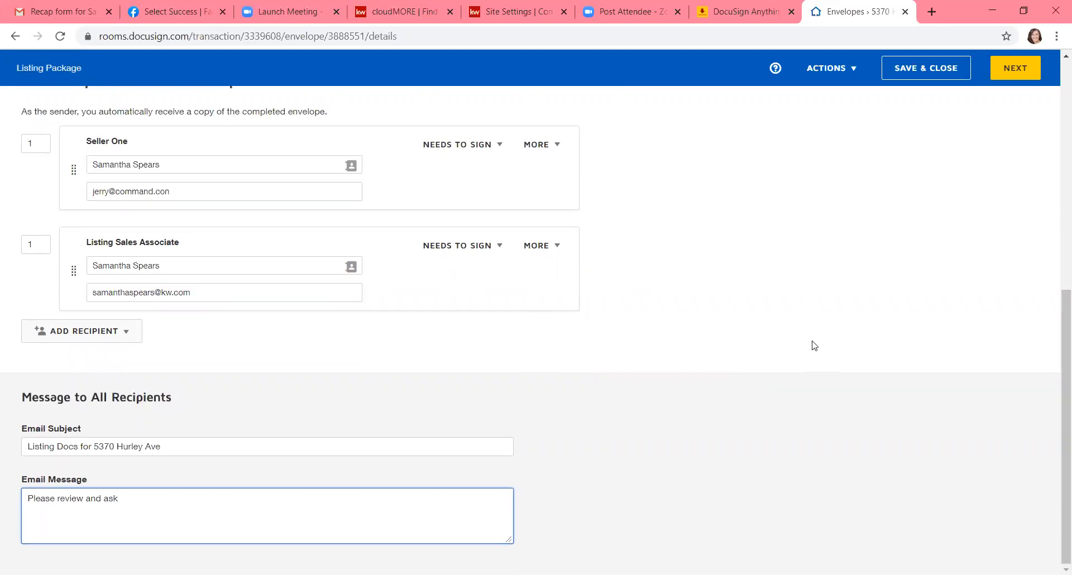
# Step: Check over the envelope's documents, recipients and message, and continue to the field preparation stage
pyautogui.scroll(8, 814, 346)
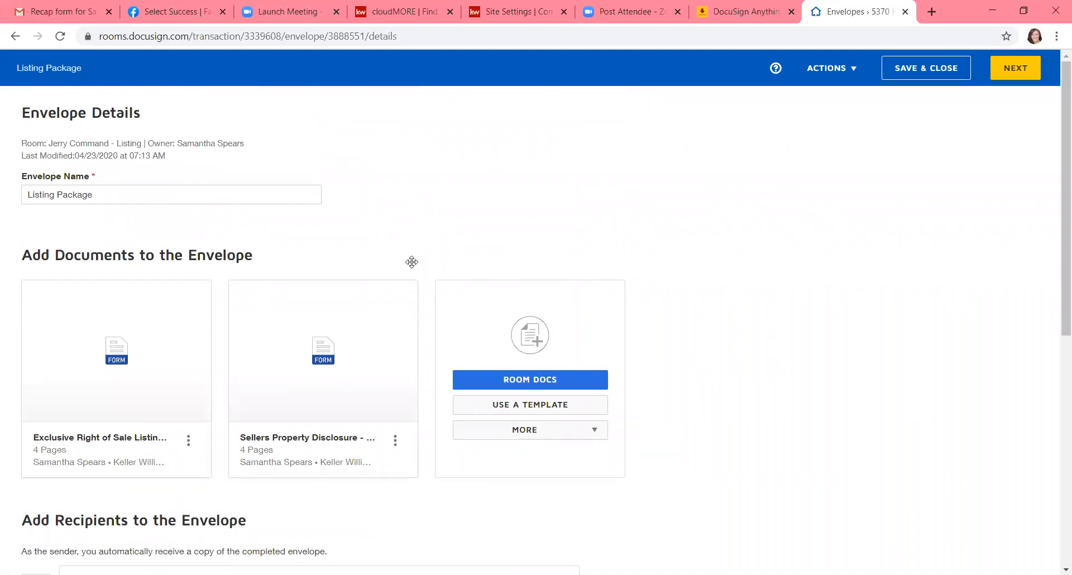
pyautogui.moveTo(360, 322)
pyautogui.scroll(-8, 360, 324)
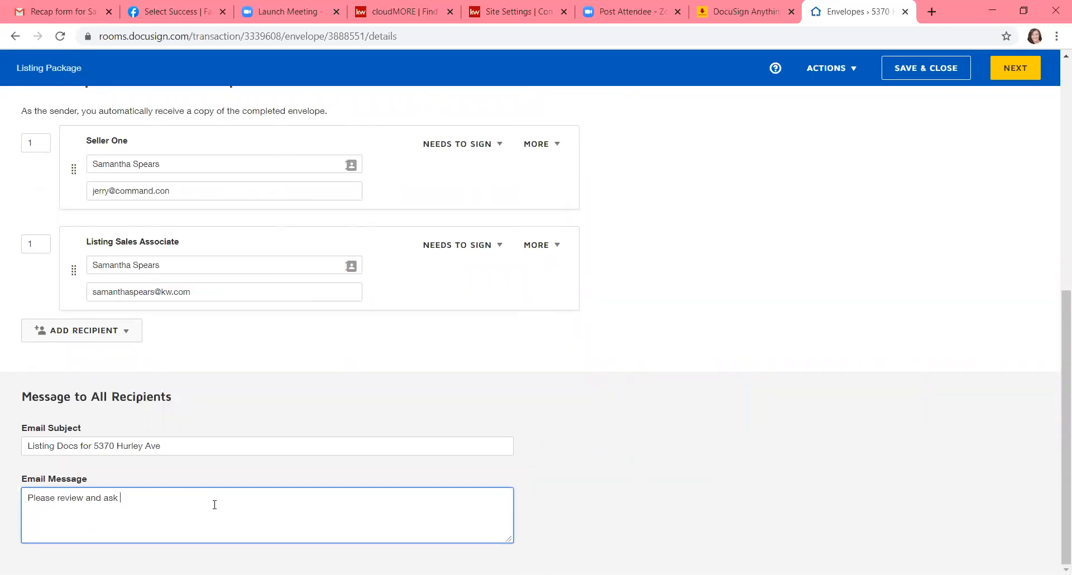
pyautogui.click(1017, 69)
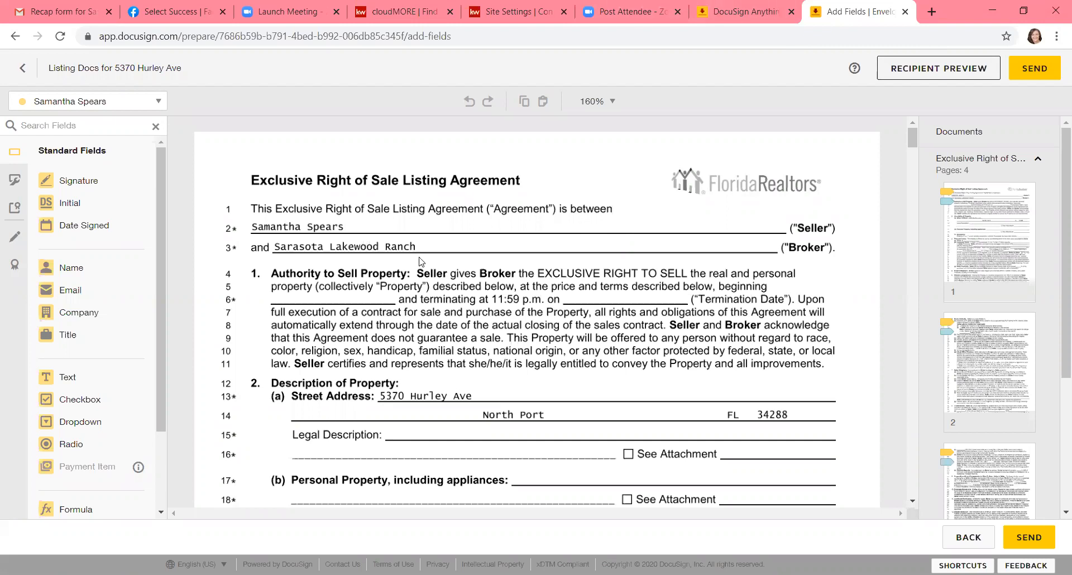
# Step: Look through the Exclusive Right of Sale Listing Agreement to check the pre-tagged initial fields for the seller and sales associate
pyautogui.scroll(-1, 421, 261)
pyautogui.scroll(-5, 421, 261)
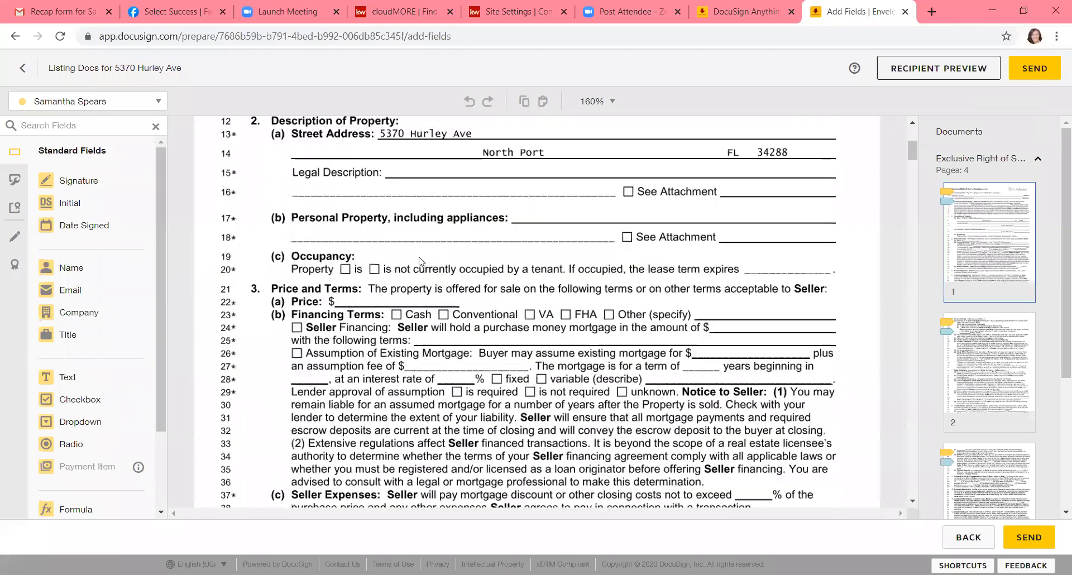
pyautogui.scroll(-7, 287, 315)
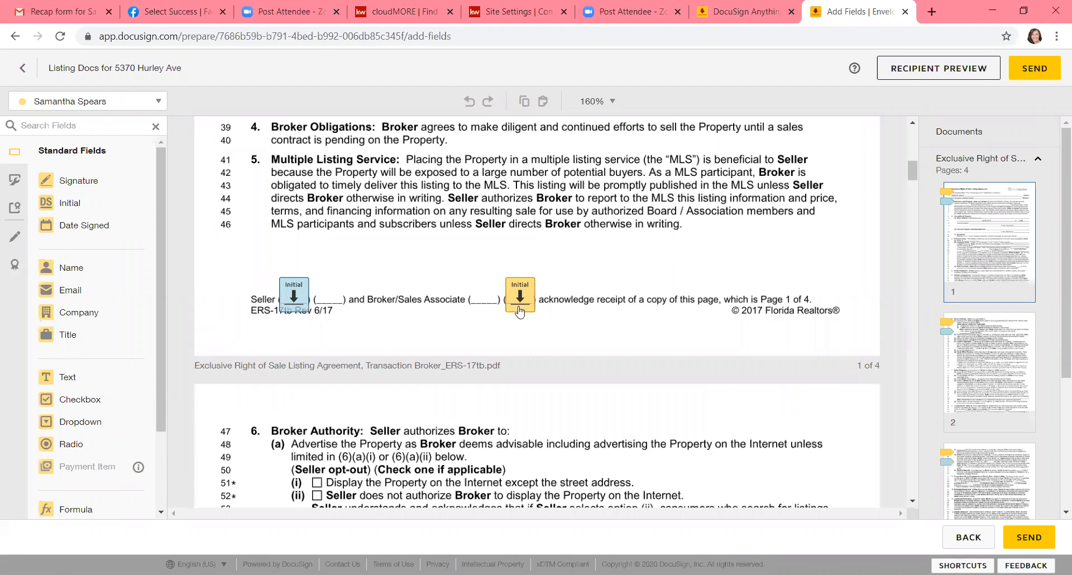
pyautogui.scroll(-6, 519, 310)
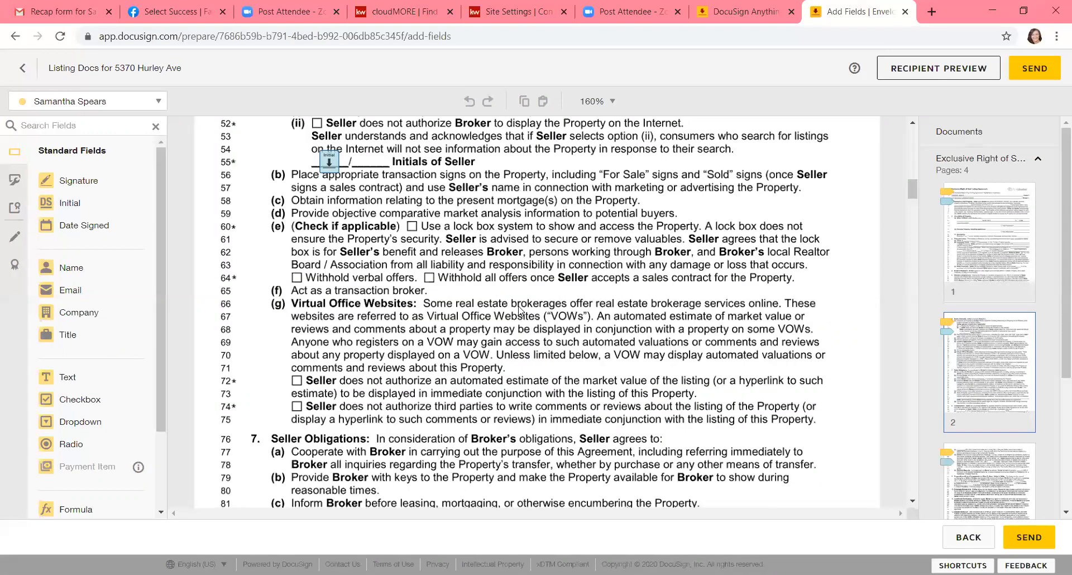
pyautogui.scroll(-10, 519, 310)
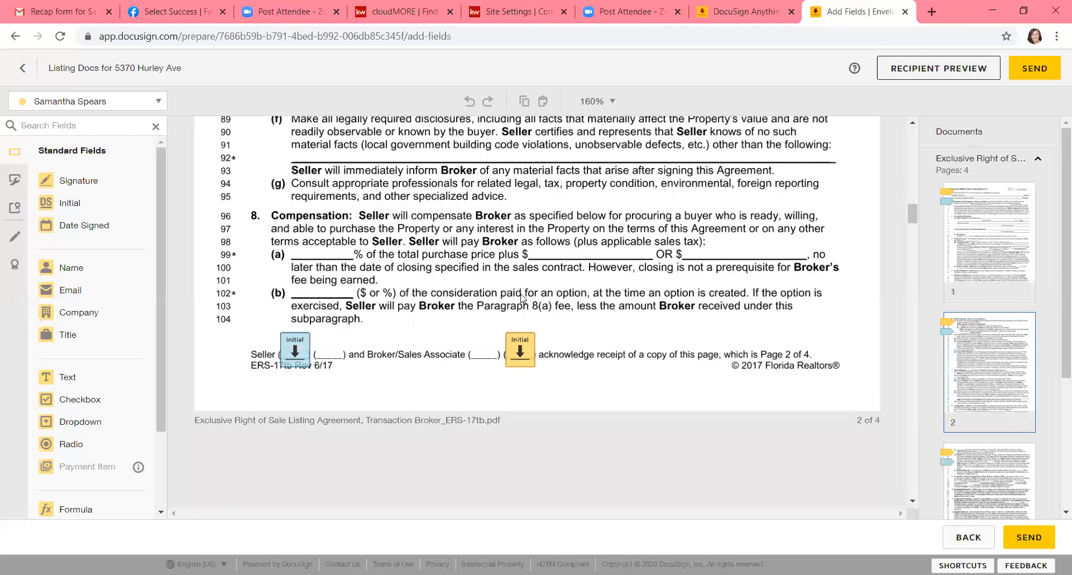
pyautogui.scroll(-10, 522, 299)
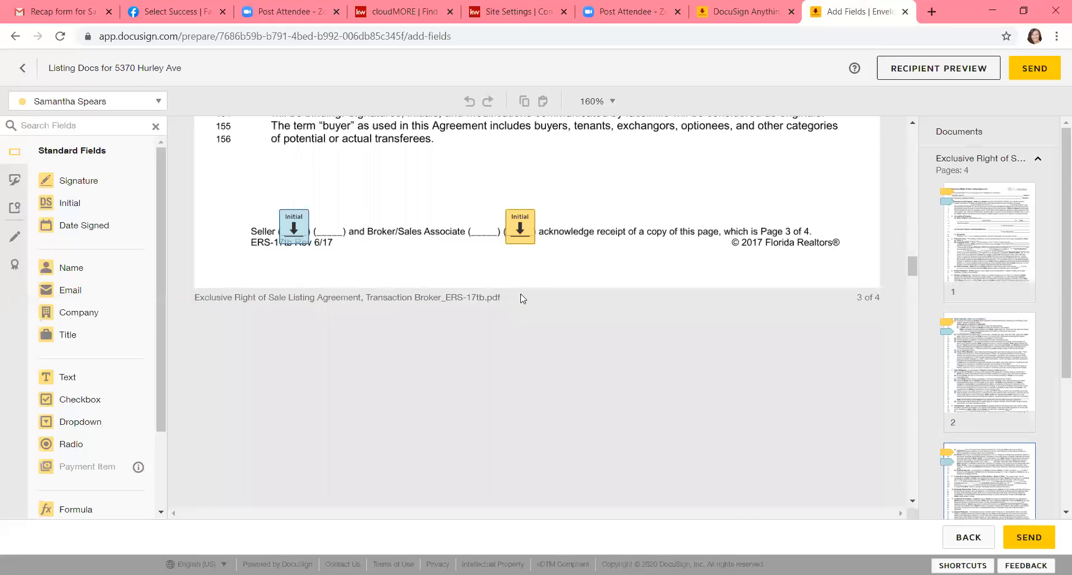
# Step: Look through the Sellers Property Disclosure to check its pre-tagged radio, text and initial fields, and return to the listing agreement's first page
pyautogui.scroll(-5, 523, 299)
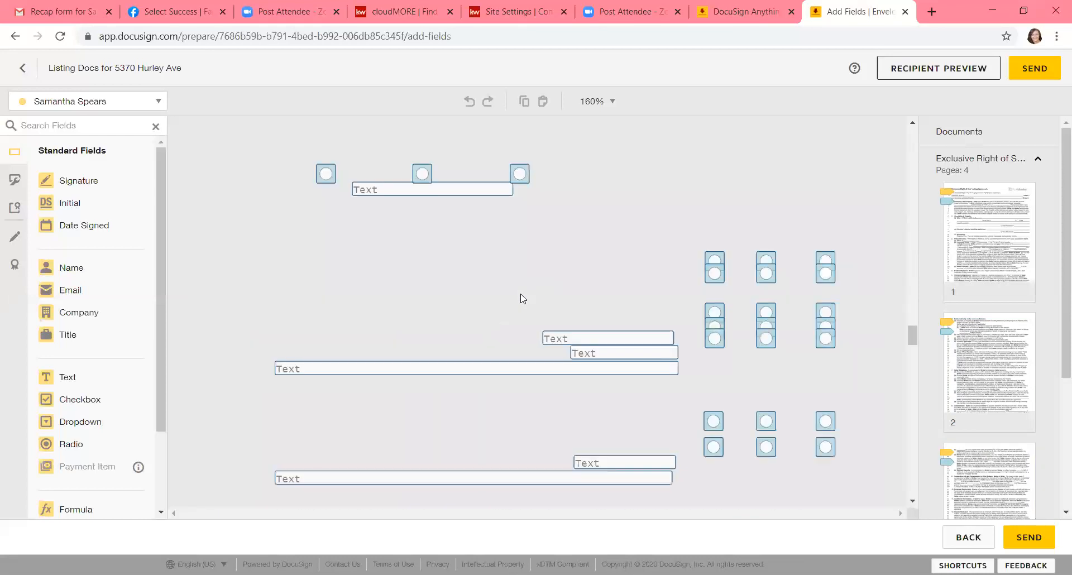
pyautogui.scroll(5, 523, 298)
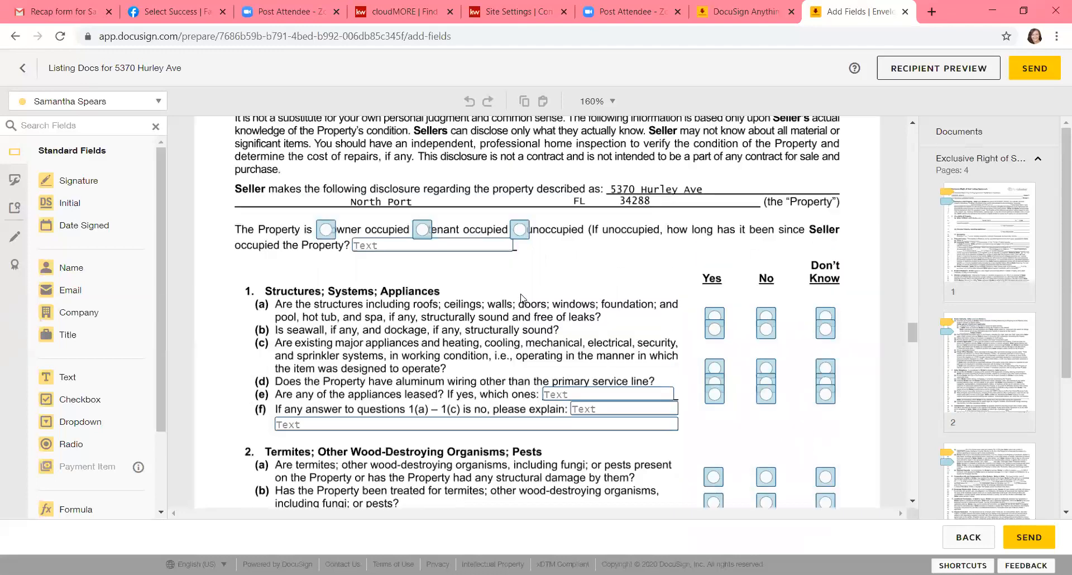
pyautogui.scroll(-5, 522, 299)
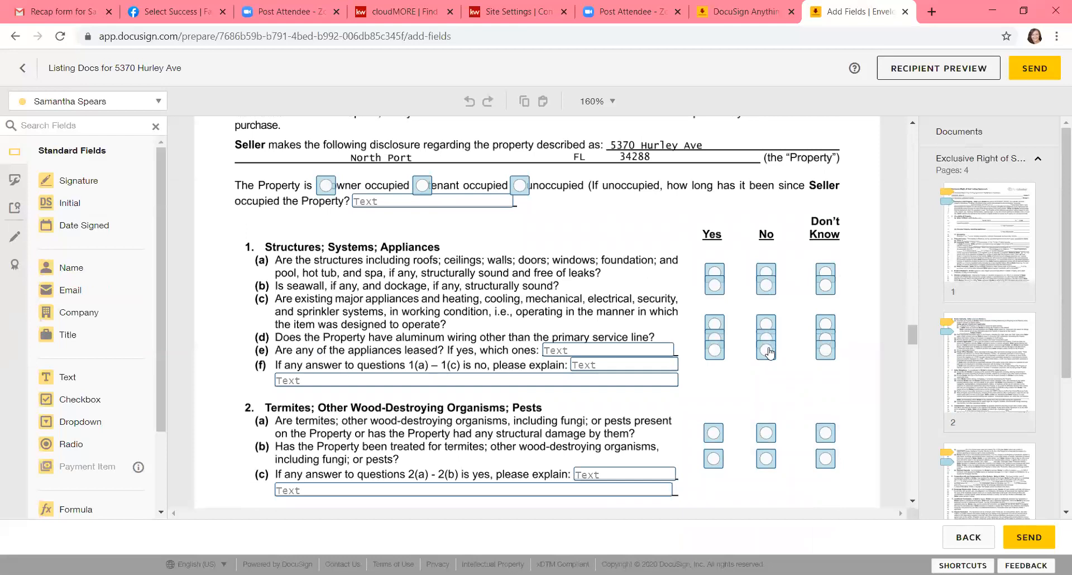
pyautogui.scroll(-6, 769, 347)
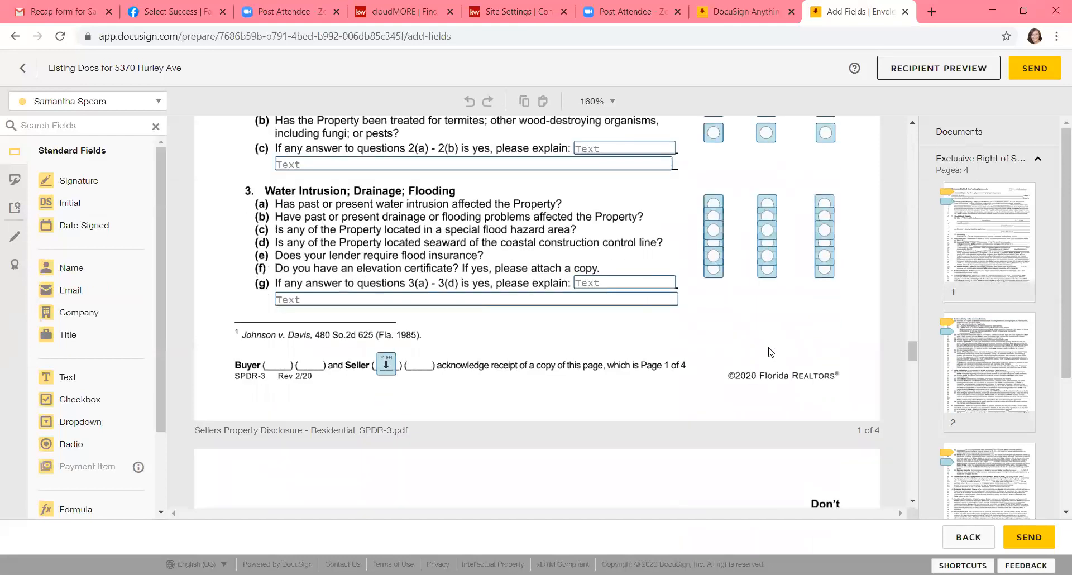
pyautogui.scroll(-10, 770, 351)
pyautogui.scroll(-4, 769, 351)
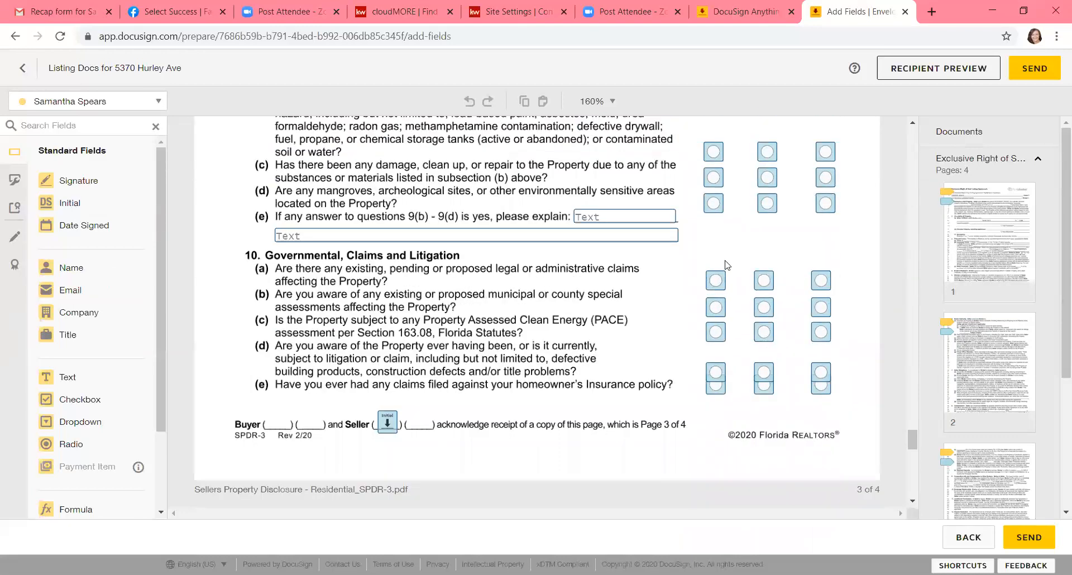
pyautogui.scroll(15, 725, 265)
pyautogui.scroll(15, 726, 264)
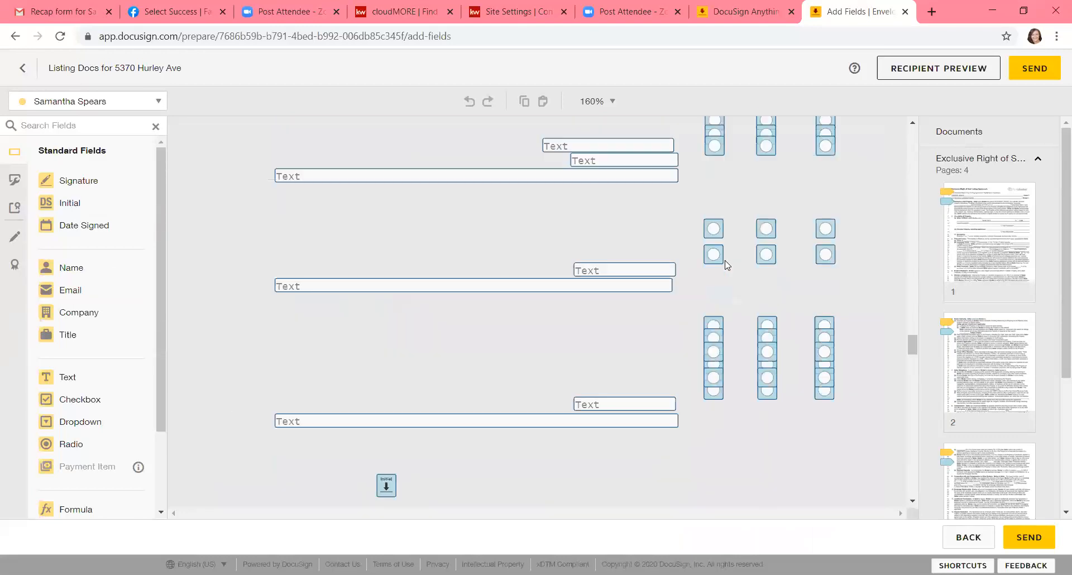
pyautogui.scroll(6, 725, 264)
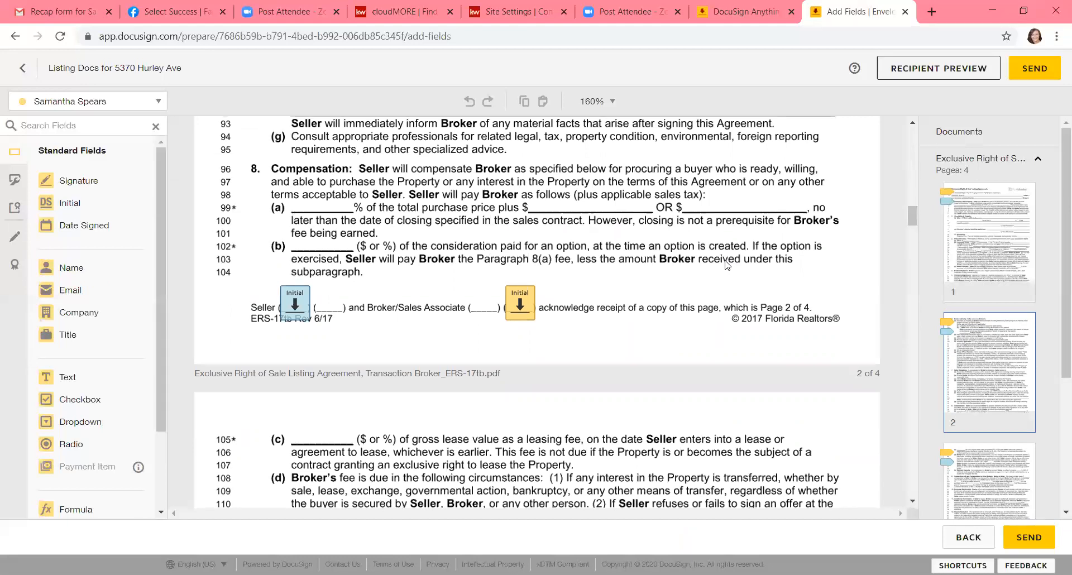
pyautogui.scroll(10, 726, 265)
pyautogui.scroll(7, 726, 265)
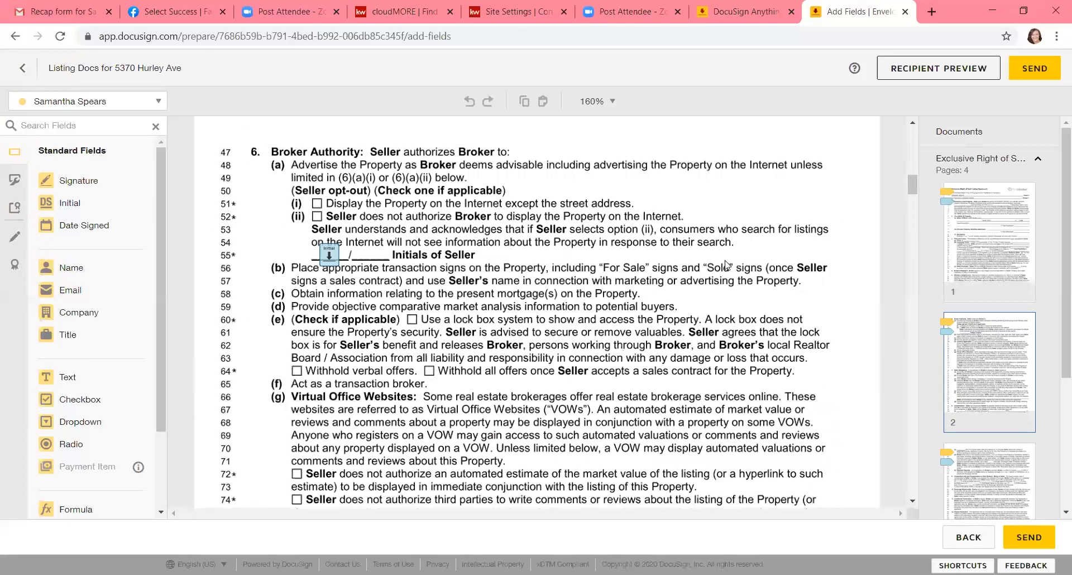
pyautogui.scroll(5, 726, 264)
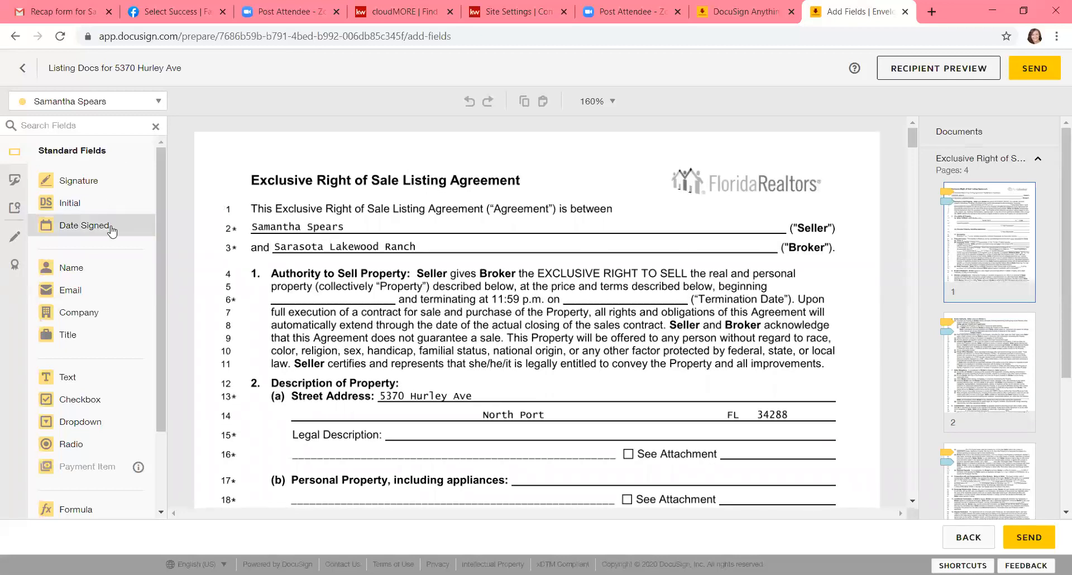
# Step: Switch the active recipient for new fields to the seller, who is marked in blue
pyautogui.click(92, 103)
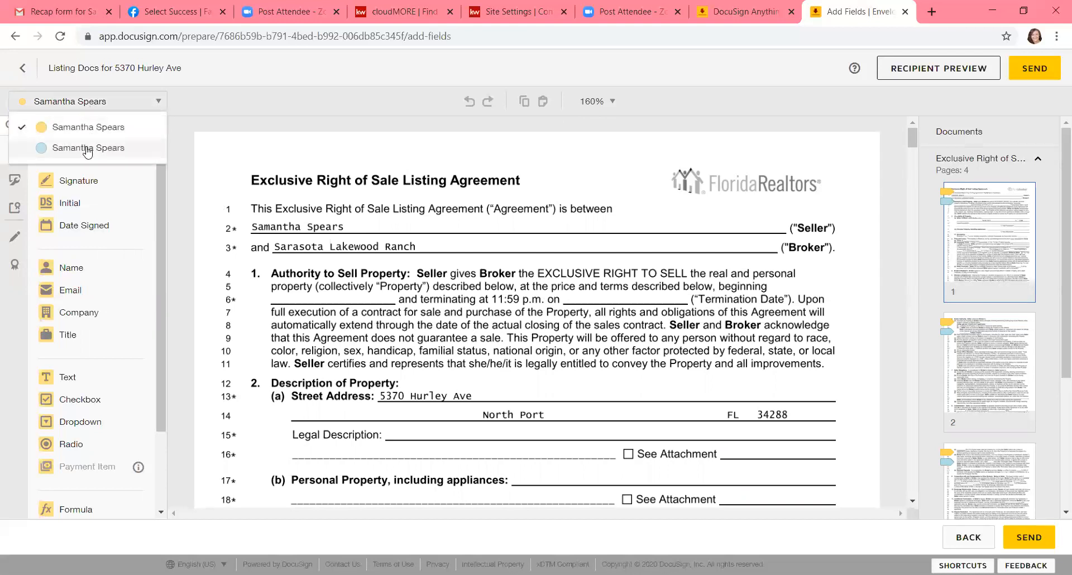
pyautogui.click(86, 126)
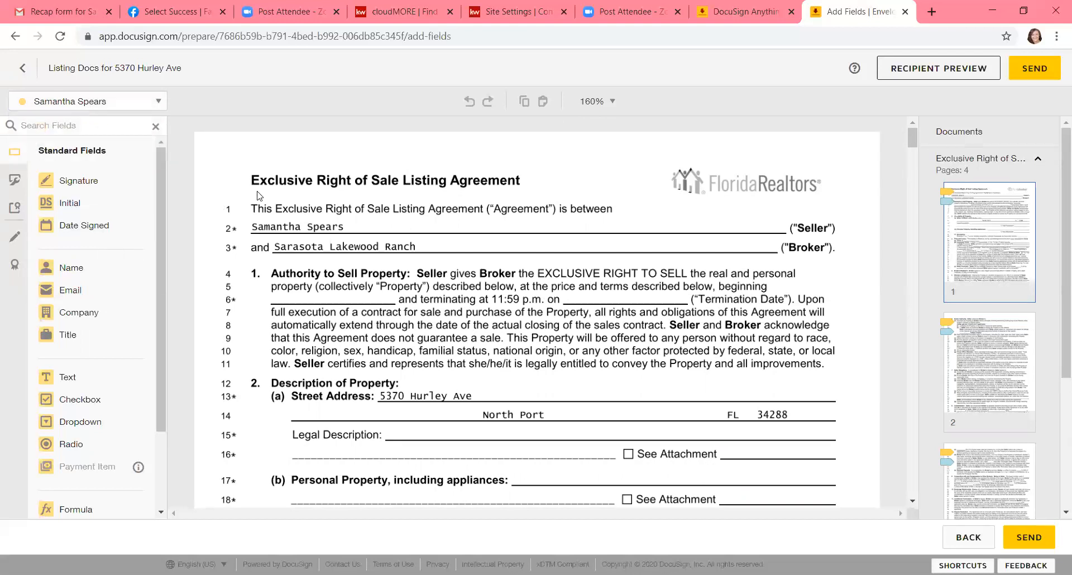
pyautogui.scroll(-15, 257, 196)
pyautogui.scroll(3, 258, 195)
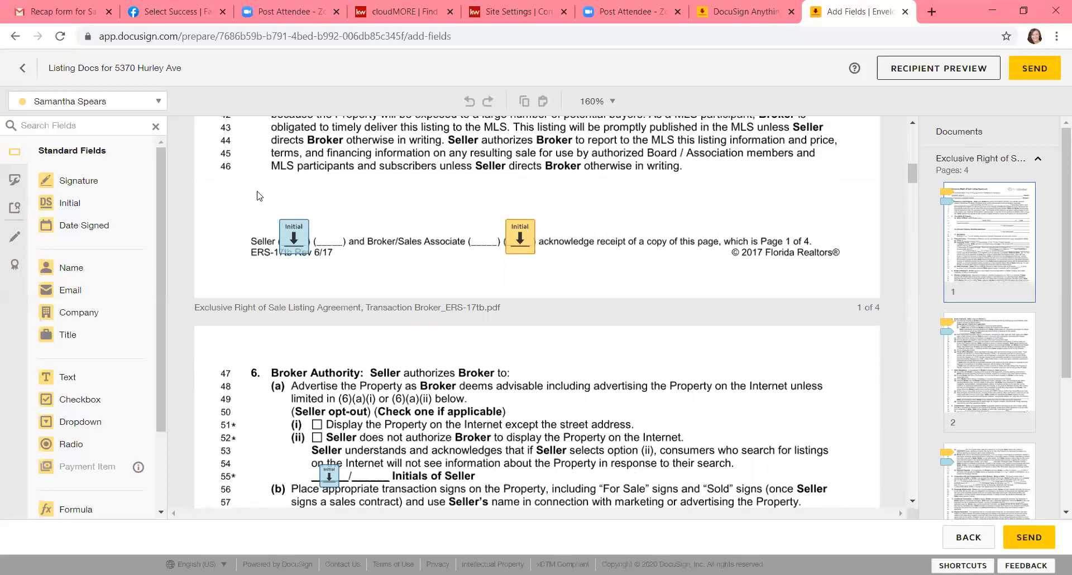
pyautogui.click(134, 106)
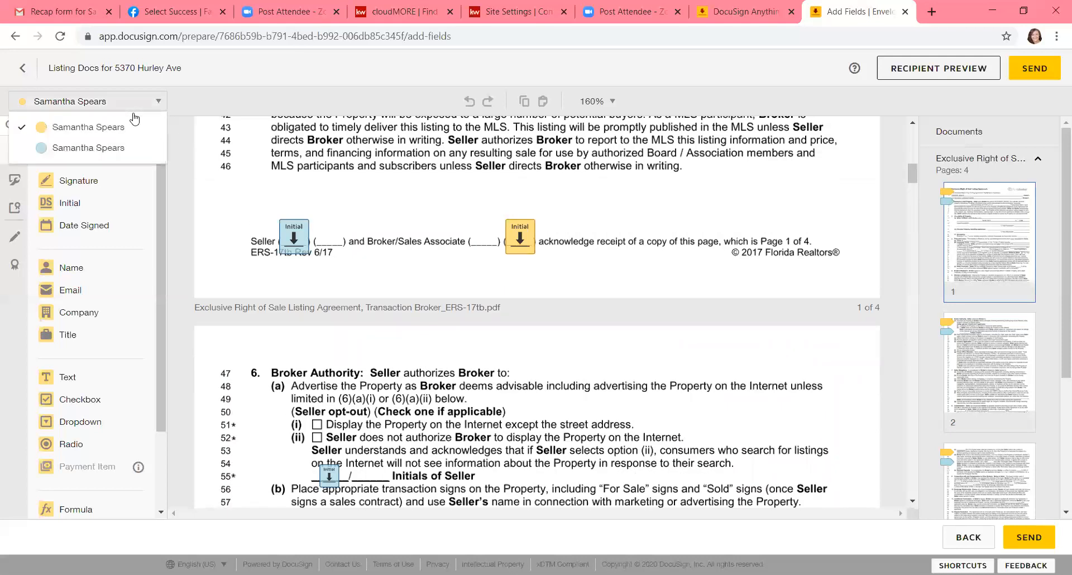
pyautogui.click(108, 149)
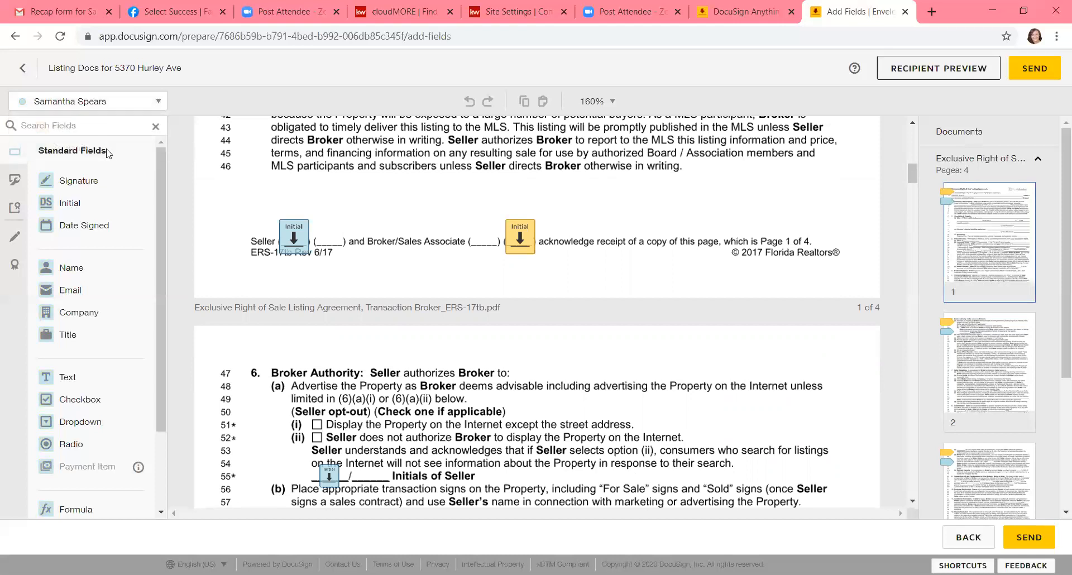
# Step: Place an Initial field for the seller at the end of the street address line on the listing agreement's first page
pyautogui.scroll(4, 292, 244)
pyautogui.scroll(7, 292, 245)
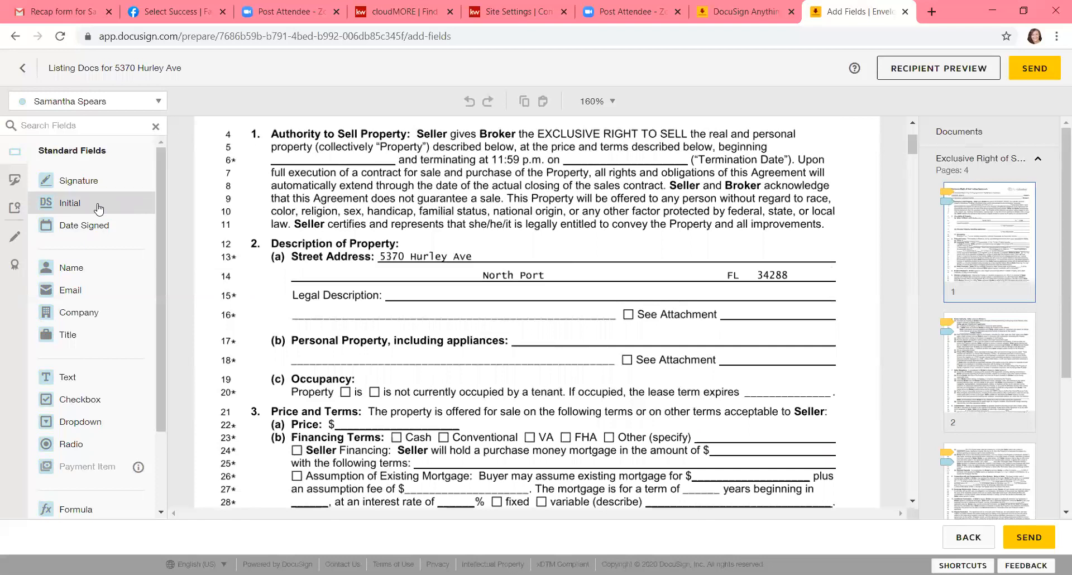
pyautogui.moveTo(66, 205); pyautogui.dragTo(561, 257)
pyautogui.moveTo(677, 228); pyautogui.dragTo(789, 224)
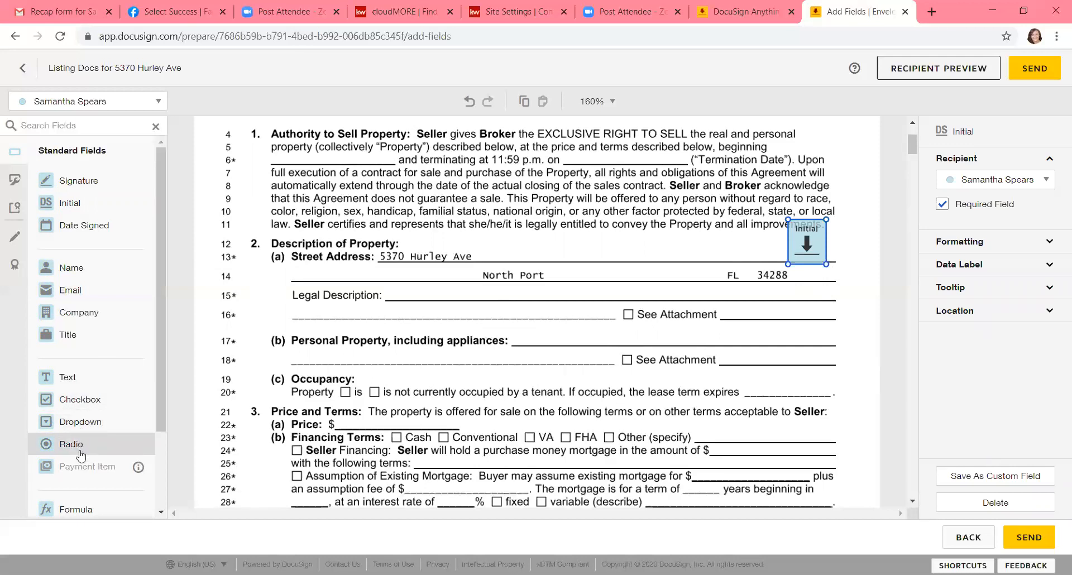
# Step: Look over the remaining standard field types and expand the new Initial field's data label, tooltip and location settings
pyautogui.moveTo(160, 388); pyautogui.dragTo(175, 501)
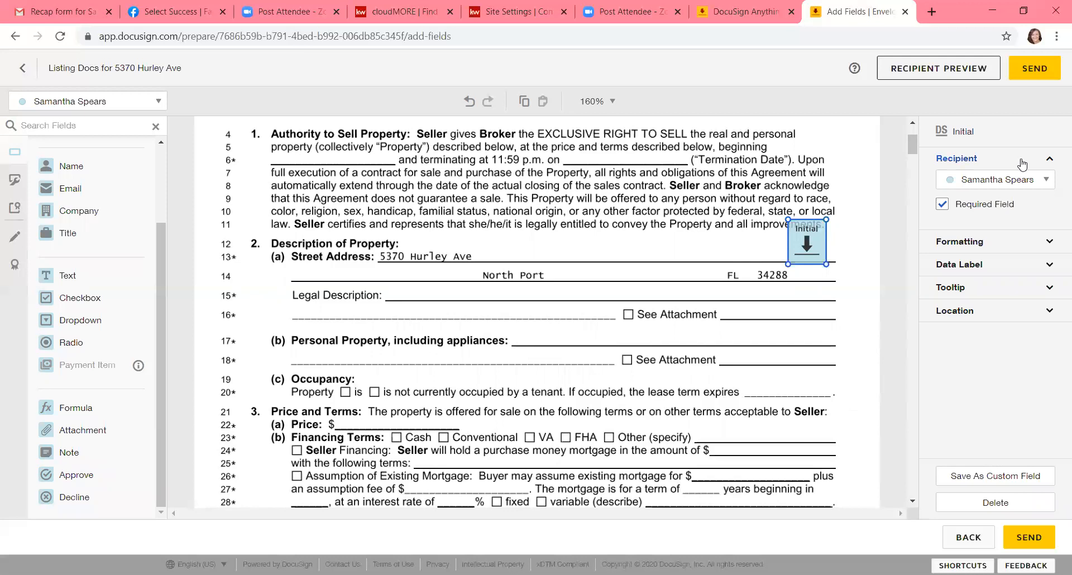
pyautogui.click(1007, 268)
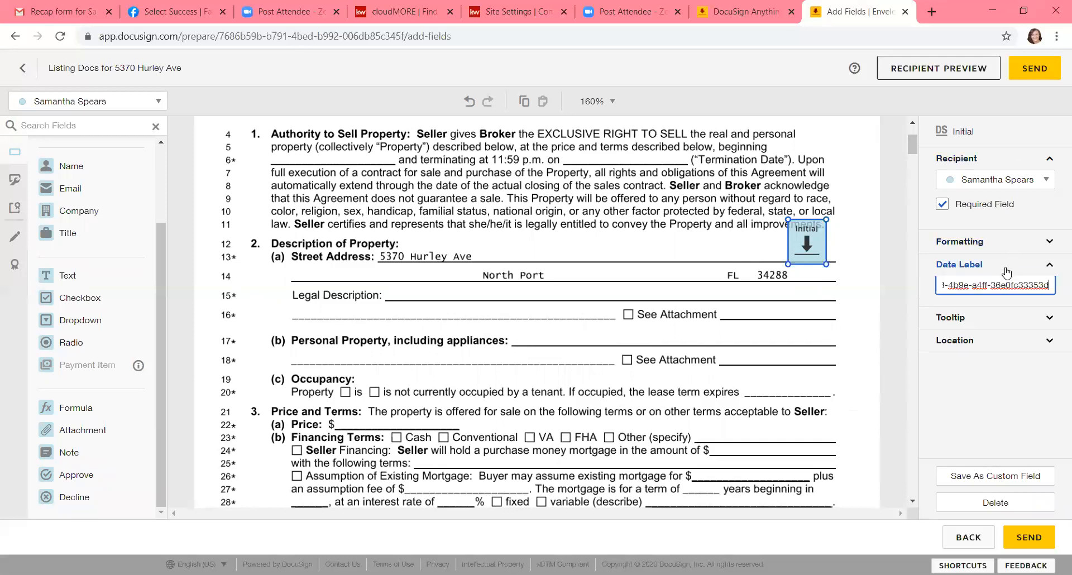
pyautogui.click(999, 323)
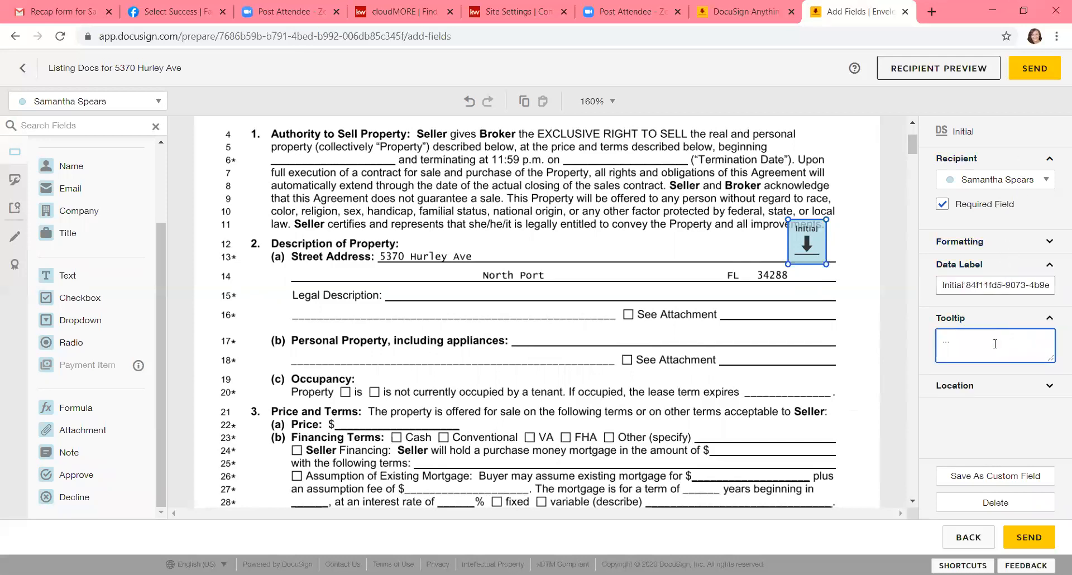
pyautogui.click(986, 387)
pyautogui.click(984, 345)
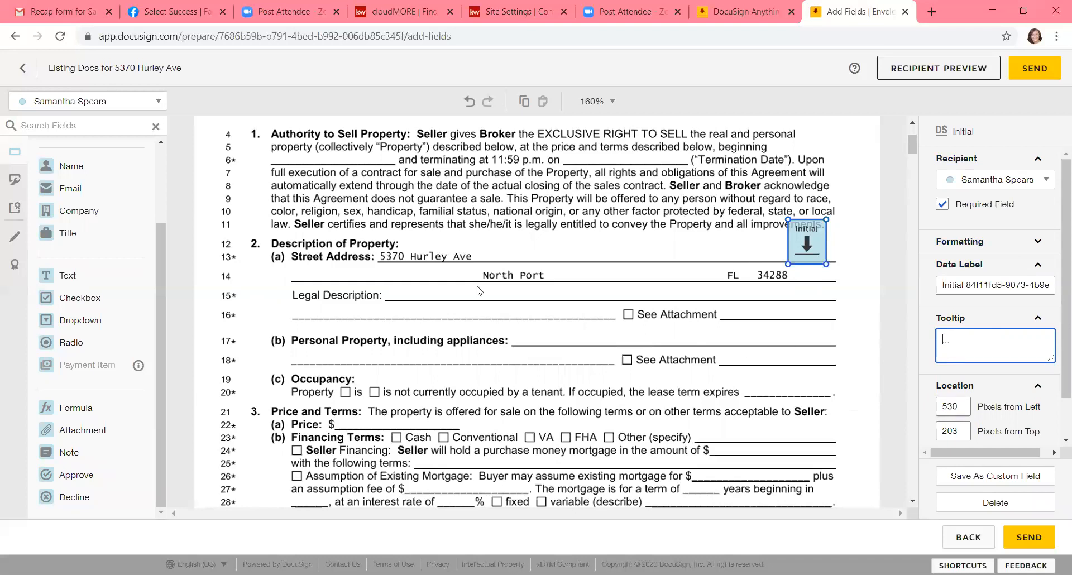
# Step: Reassign the new Initial field beside the street address to the sales associate recipient, marked in yellow
pyautogui.scroll(3, 180, 231)
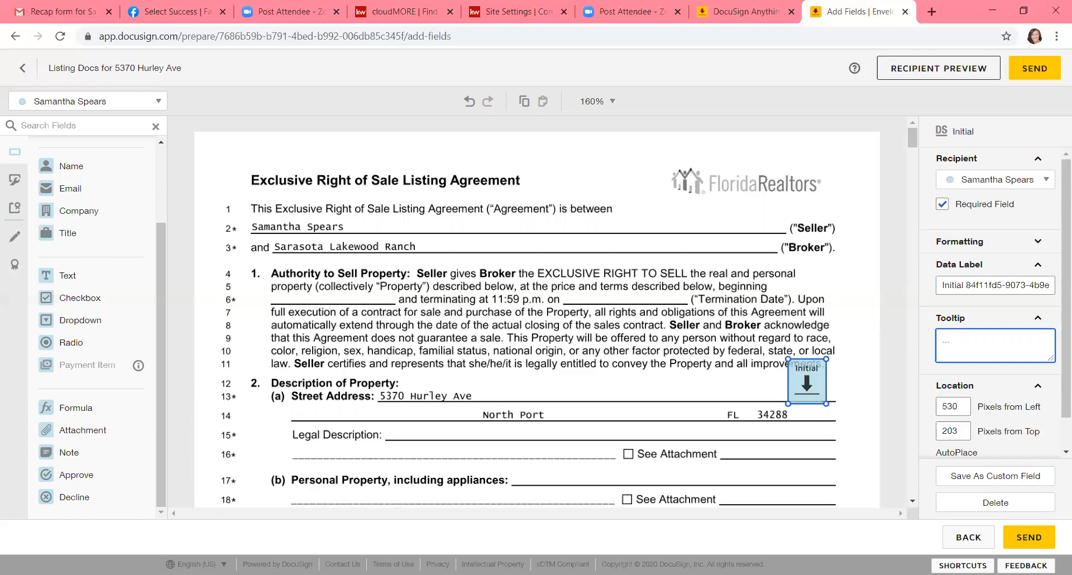
pyautogui.click(579, 161)
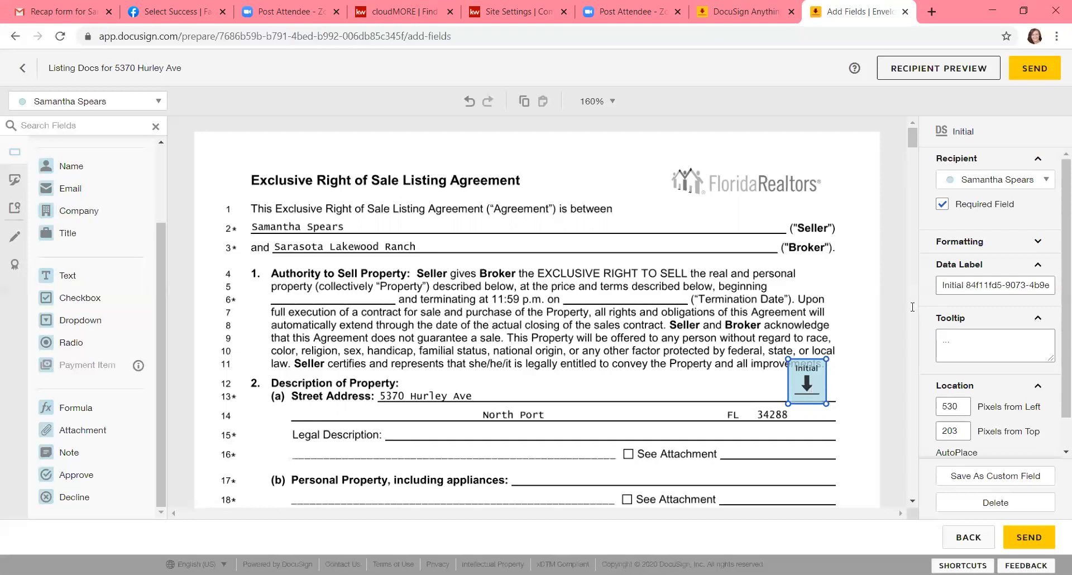
pyautogui.click(980, 180)
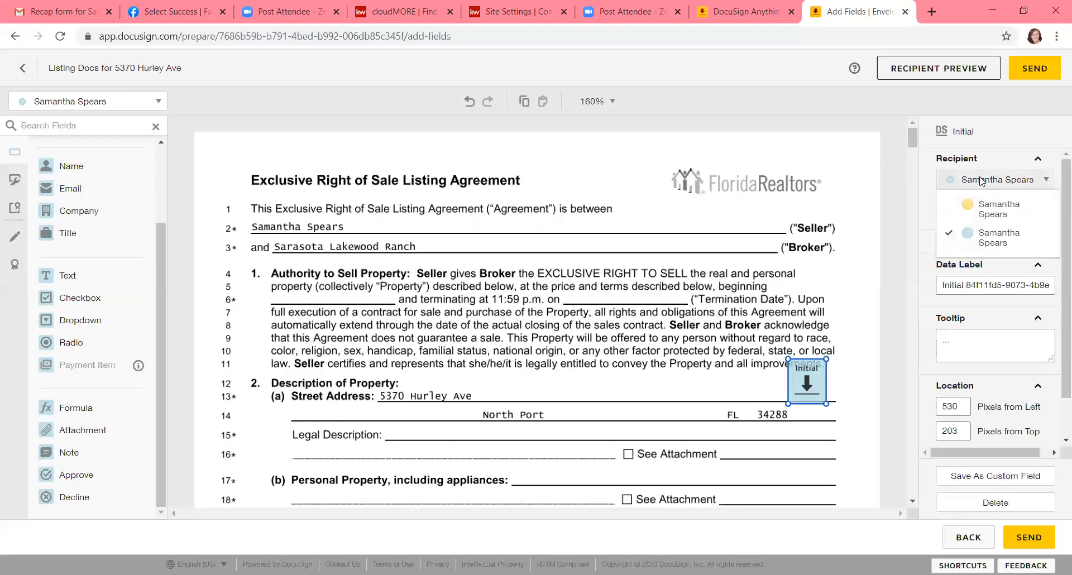
pyautogui.click(979, 223)
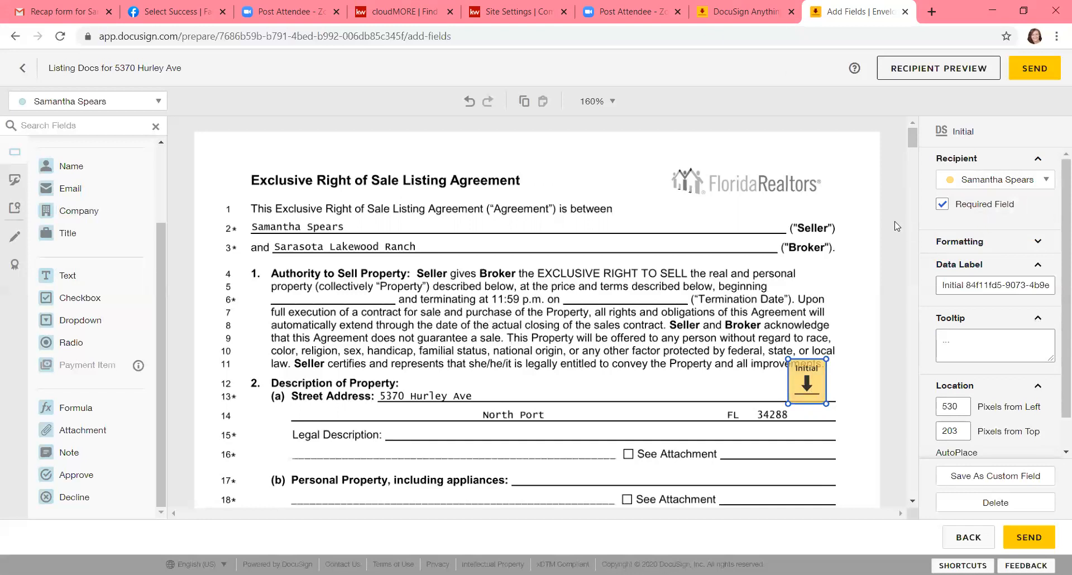
# Step: Review the signature, initial and date fields placed for the seller and sales associate throughout the four-page listing agreement
pyautogui.scroll(-6, 895, 226)
pyautogui.scroll(-4, 896, 226)
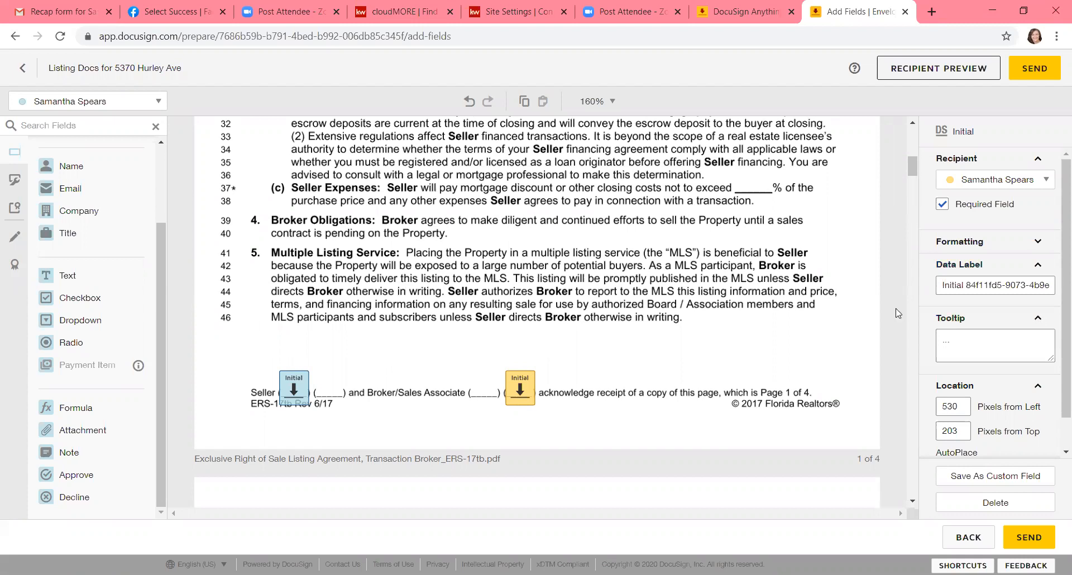
pyautogui.scroll(-5, 897, 313)
pyautogui.scroll(-8, 898, 313)
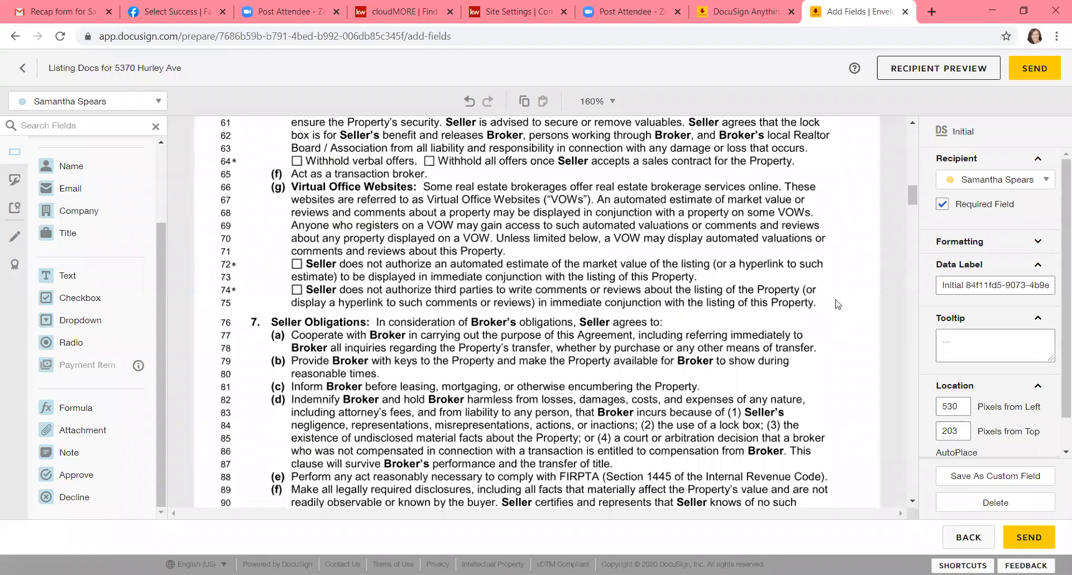
pyautogui.scroll(-5, 838, 304)
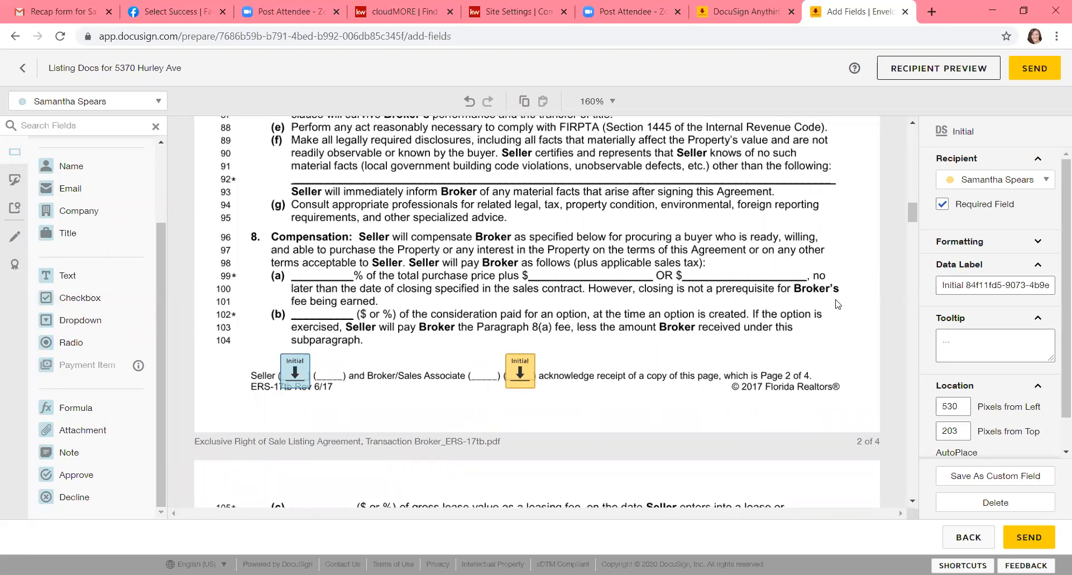
pyautogui.scroll(-10, 837, 305)
pyautogui.scroll(-10, 838, 304)
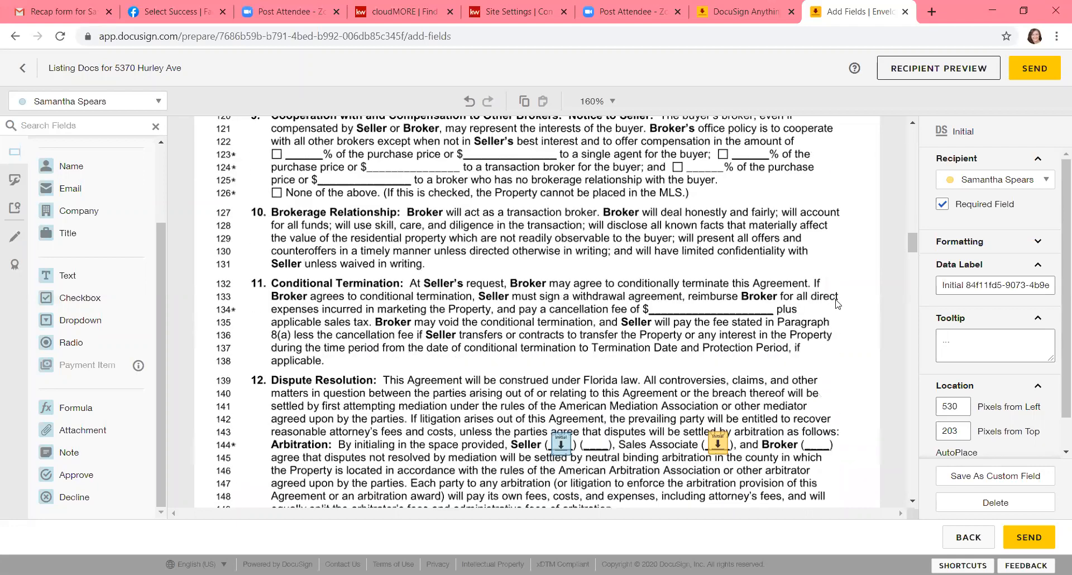
pyautogui.scroll(-8, 837, 304)
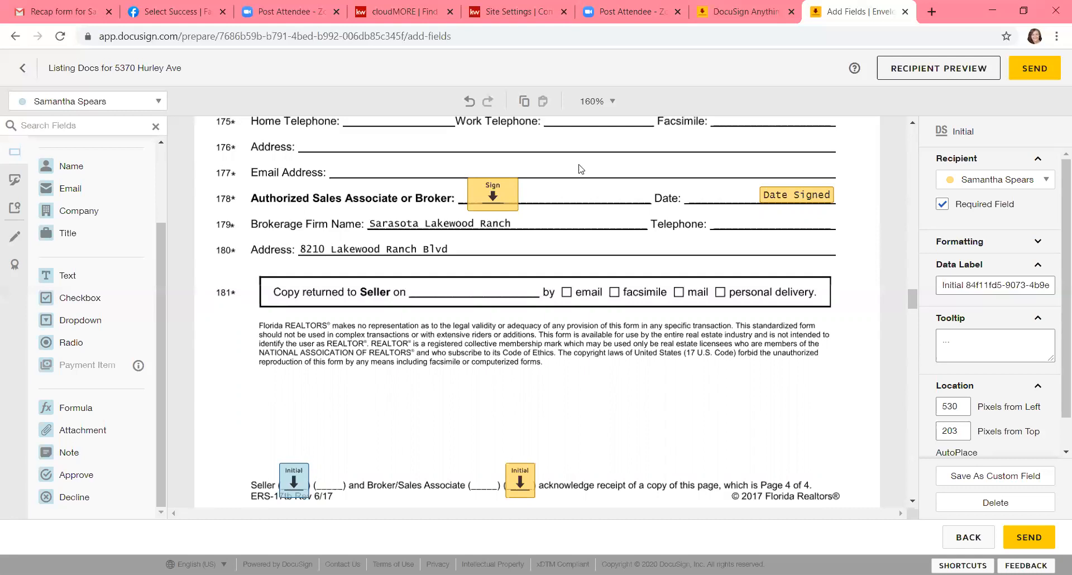
# Step: Duplicate the sales associate's signature field onto the address and email lines above it, and delete that duplicate
pyautogui.rightClick(504, 196)
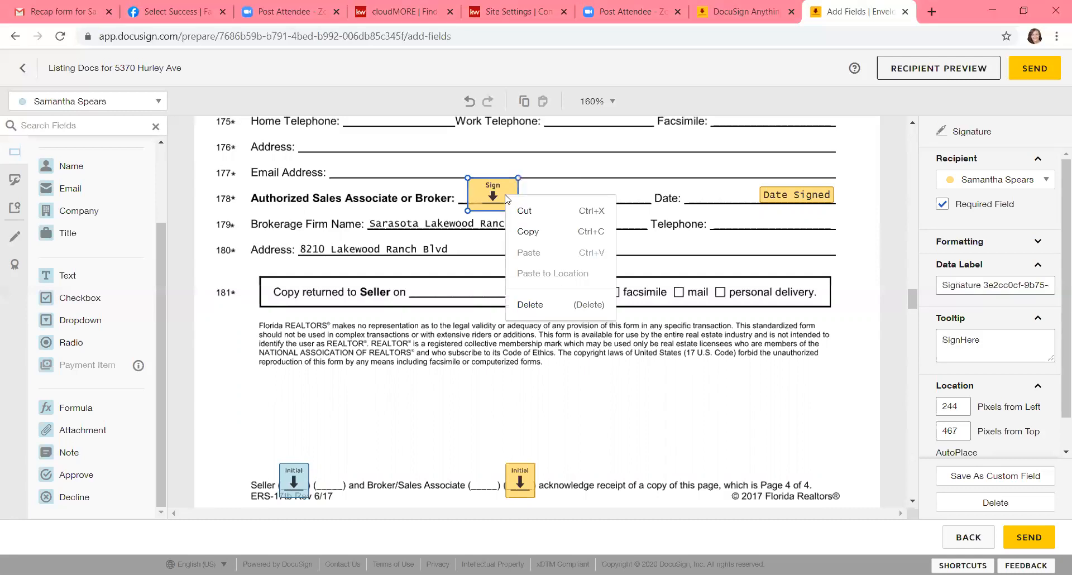
pyautogui.click(525, 231)
pyautogui.rightClick(579, 179)
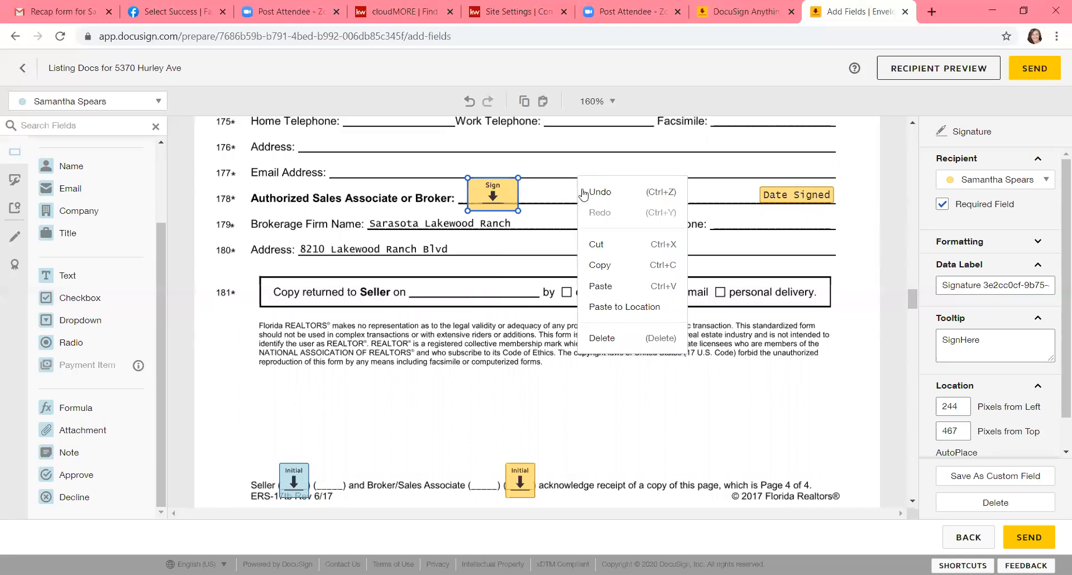
pyautogui.click(598, 280)
pyautogui.moveTo(522, 210); pyautogui.dragTo(620, 162)
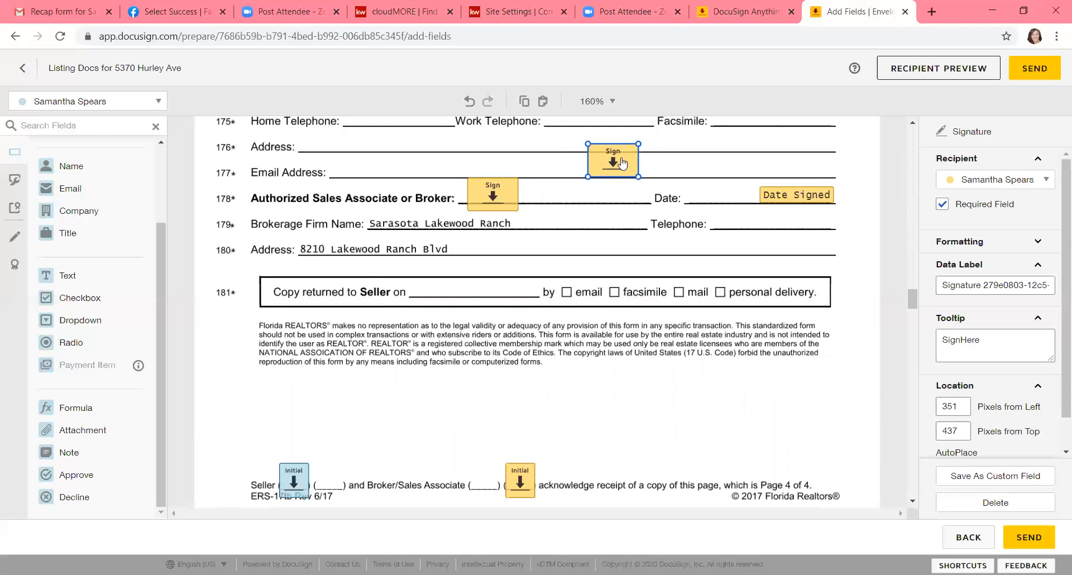
pyautogui.click(986, 505)
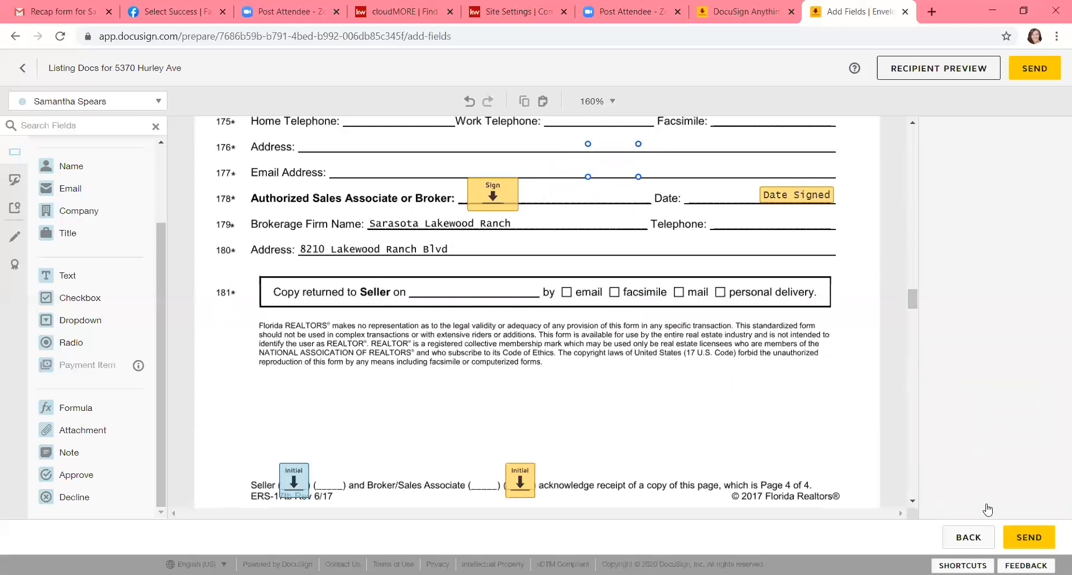
# Step: Copy and paste the signature field on the Authorized Sales Associate or Broker line once more, and remove the pasted field
pyautogui.rightClick(501, 194)
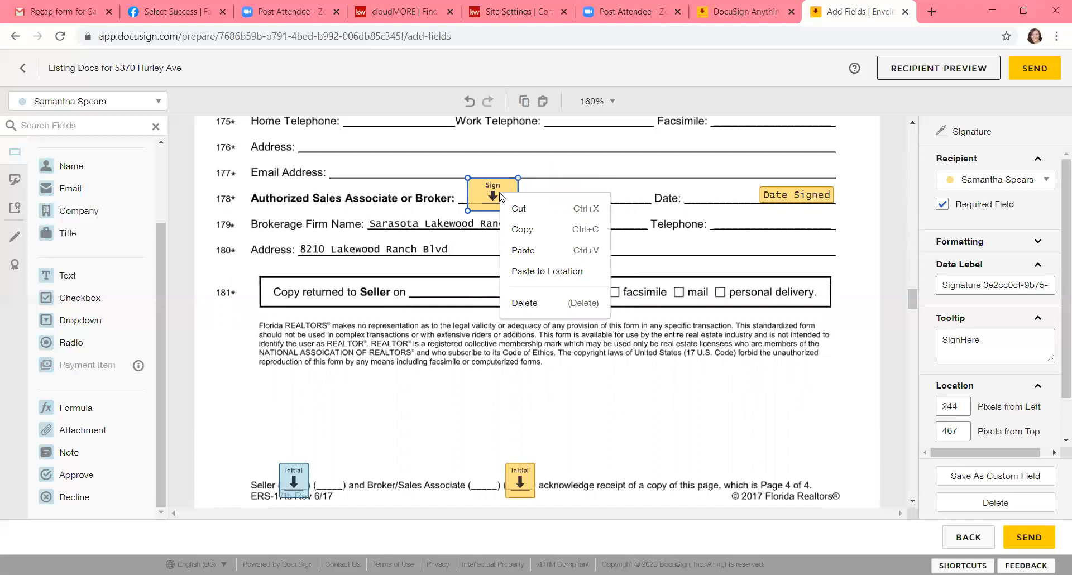
pyautogui.click(522, 229)
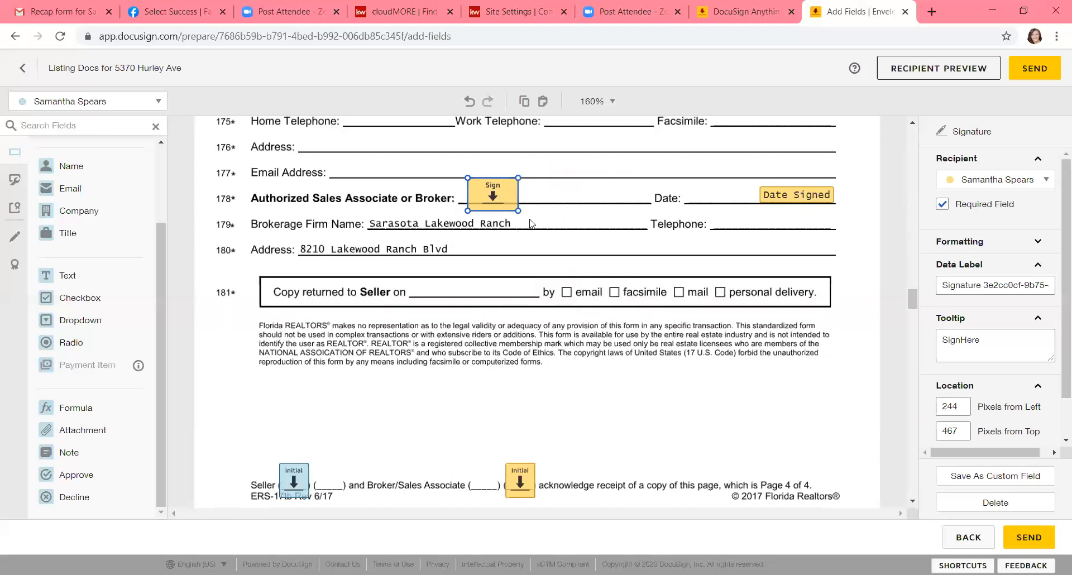
pyautogui.rightClick(562, 200)
pyautogui.click(591, 305)
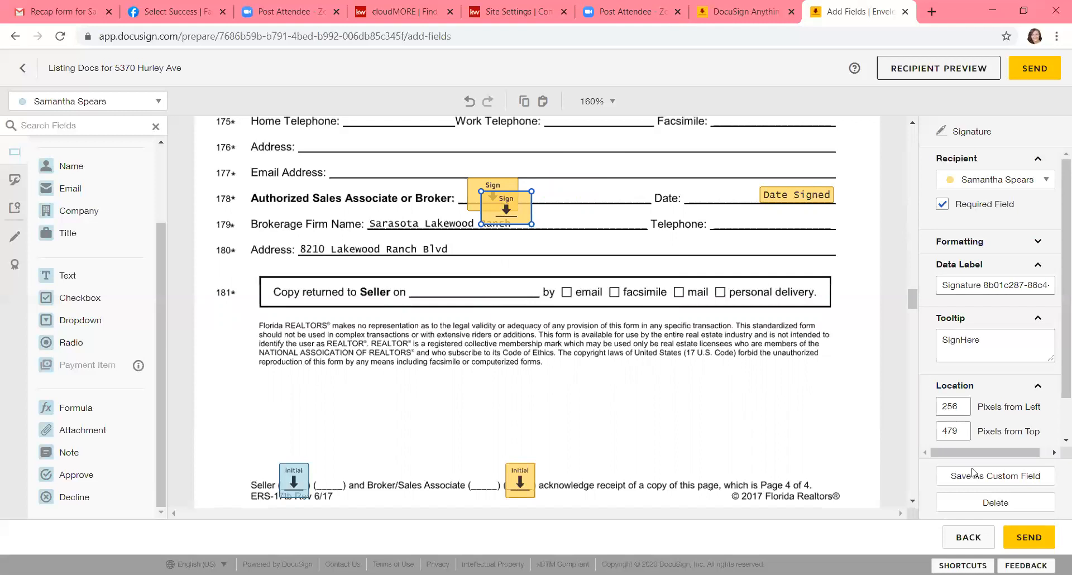
pyautogui.click(994, 504)
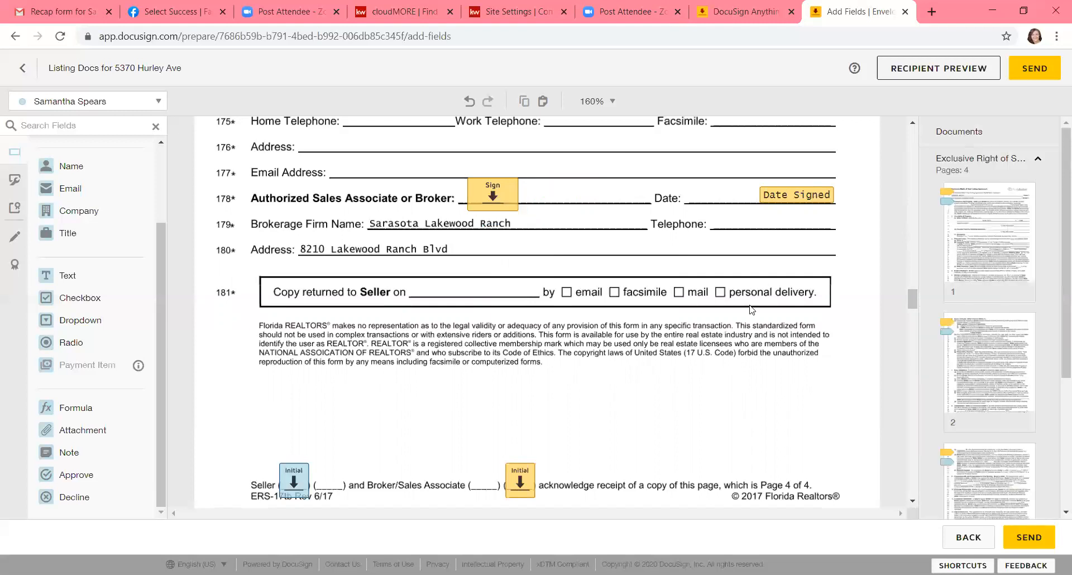
# Step: Strike through the broker name Sarasota Lakewood Ranch on the listing agreement's first page with a markup line, and return to the standard fields
pyautogui.scroll(-6, 752, 310)
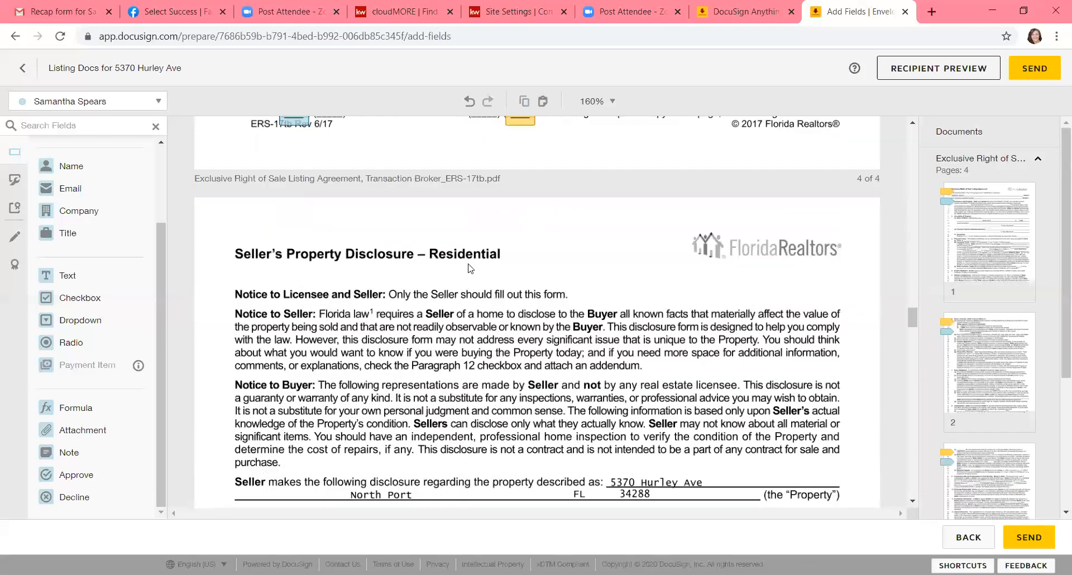
pyautogui.click(15, 238)
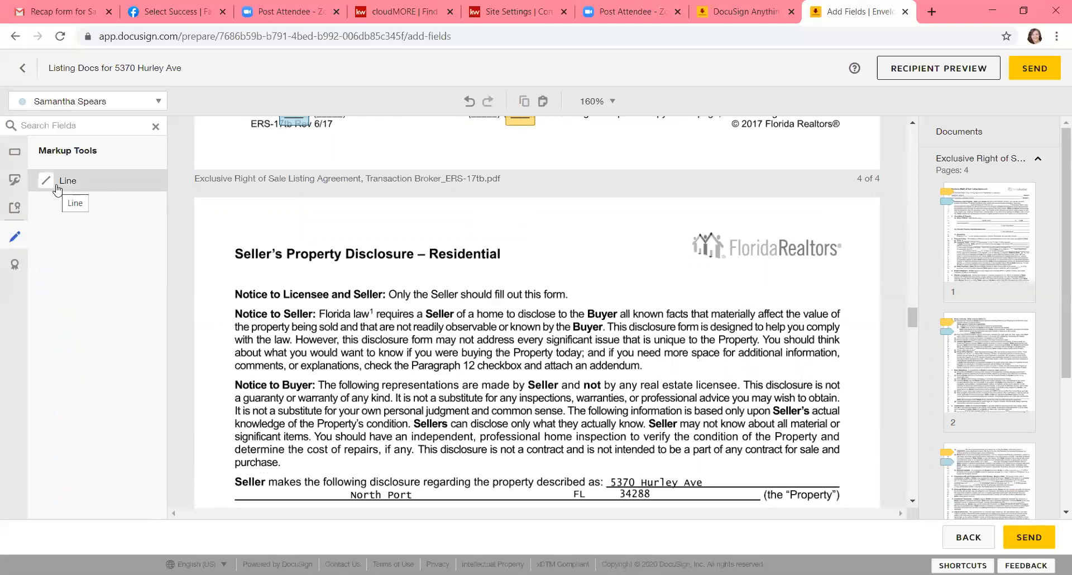
pyautogui.scroll(10, 288, 239)
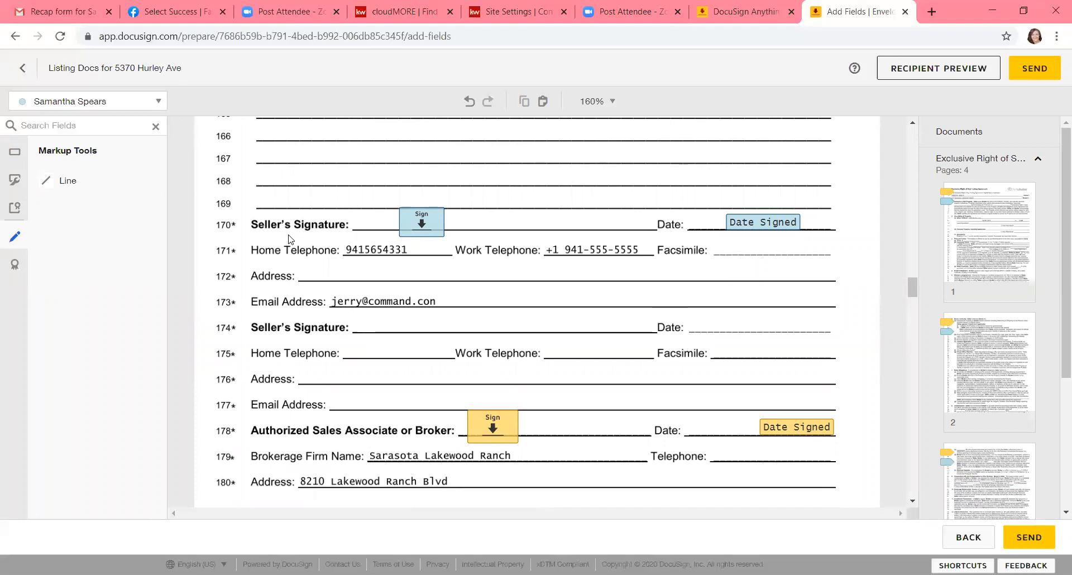
pyautogui.scroll(5, 289, 238)
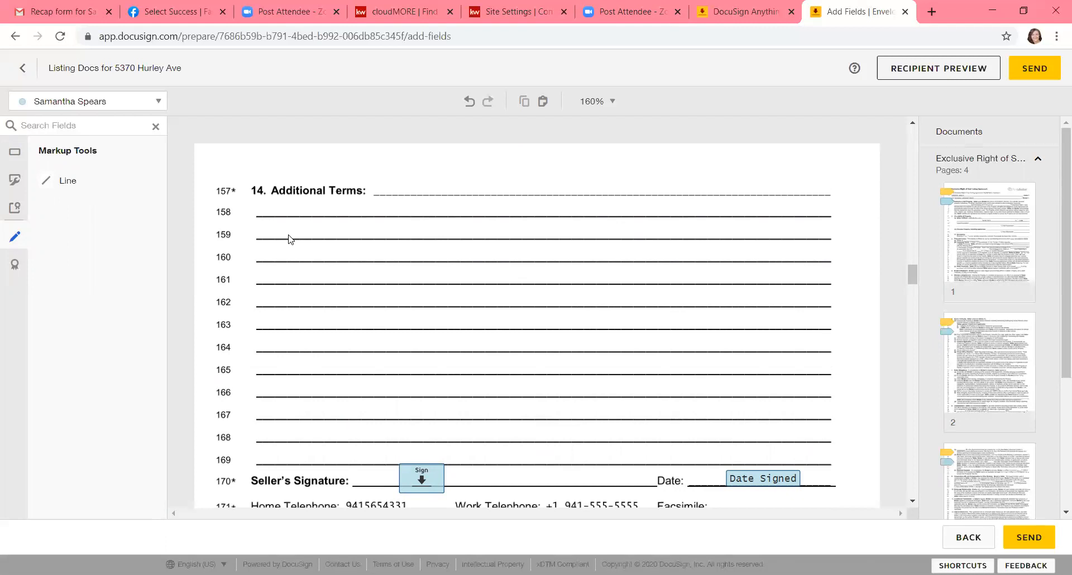
pyautogui.scroll(15, 289, 239)
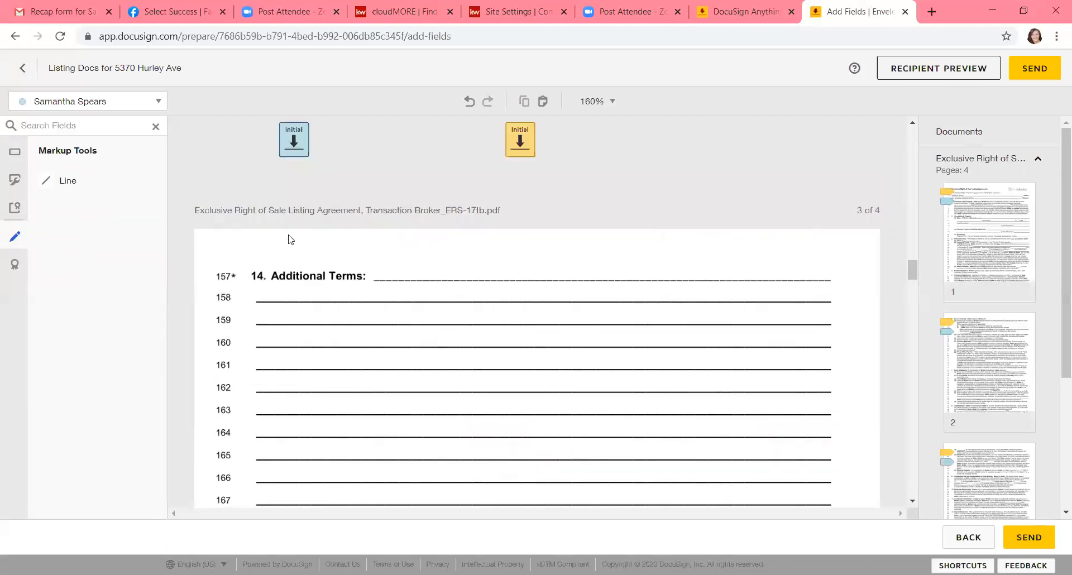
pyautogui.scroll(20, 290, 239)
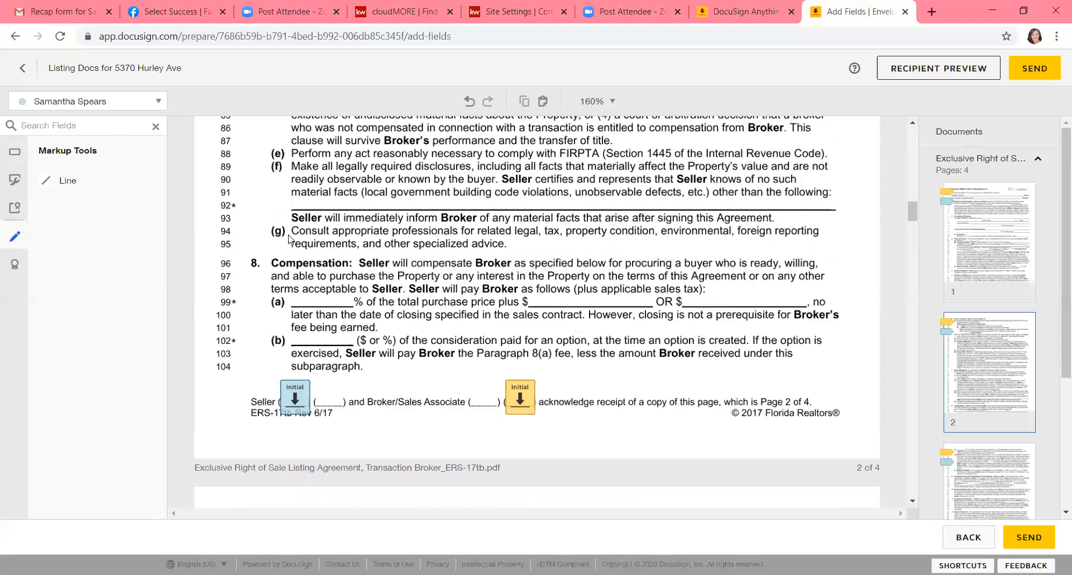
pyautogui.scroll(15, 290, 239)
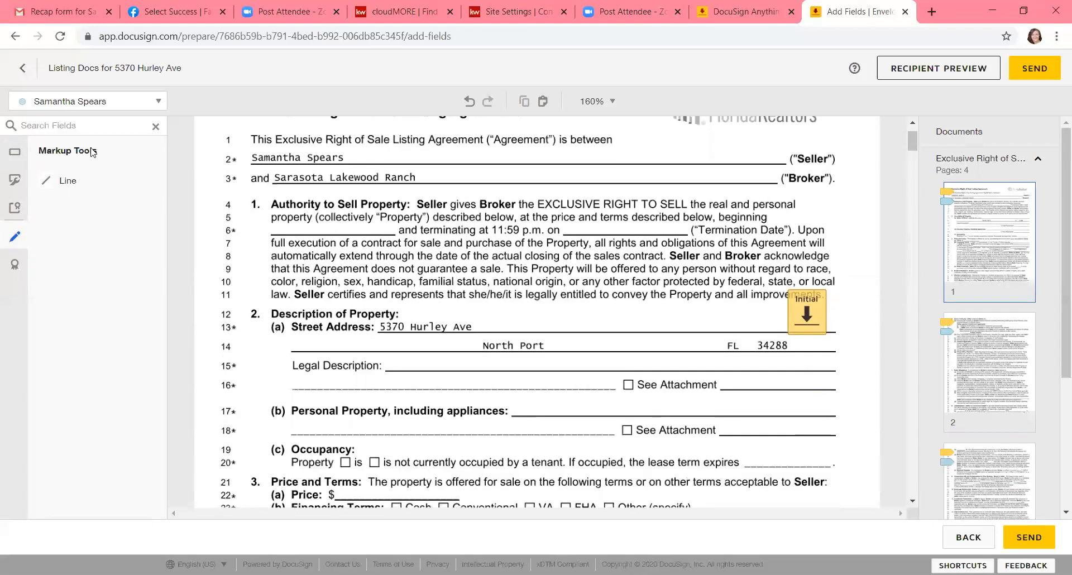
pyautogui.click(60, 181)
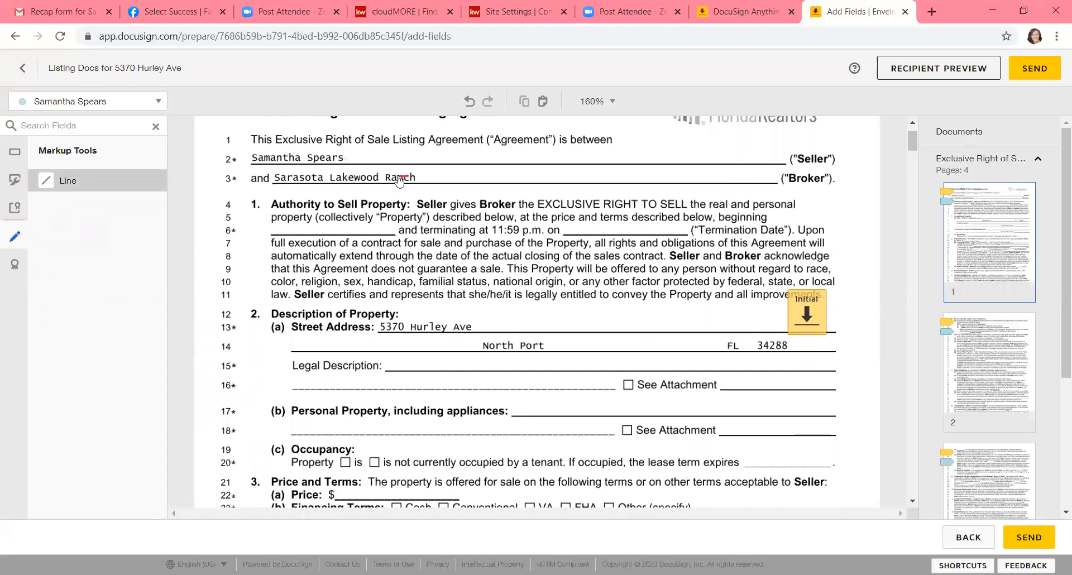
pyautogui.moveTo(402, 177); pyautogui.dragTo(273, 177)
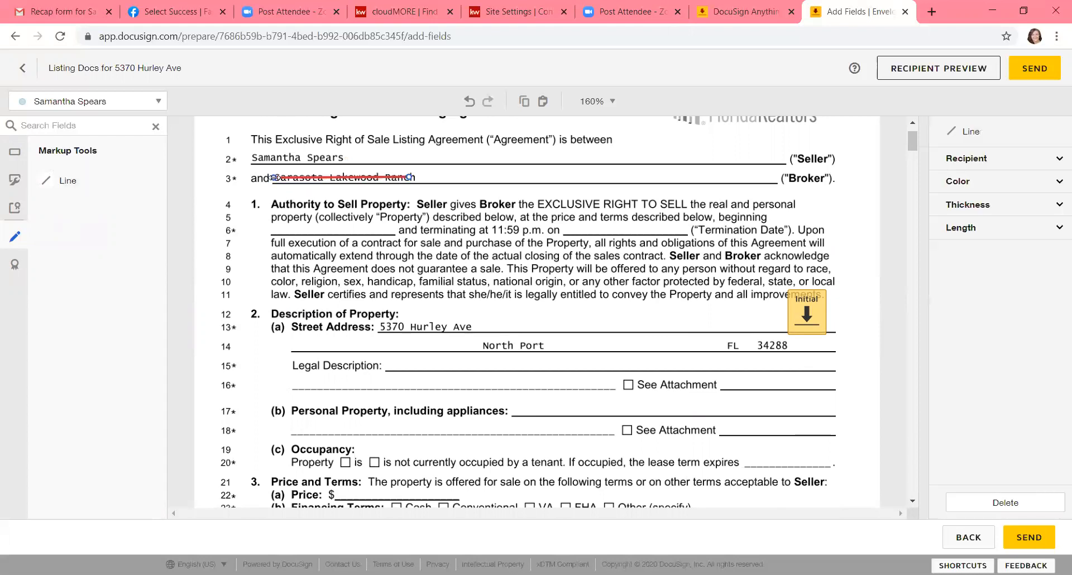
pyautogui.click(15, 154)
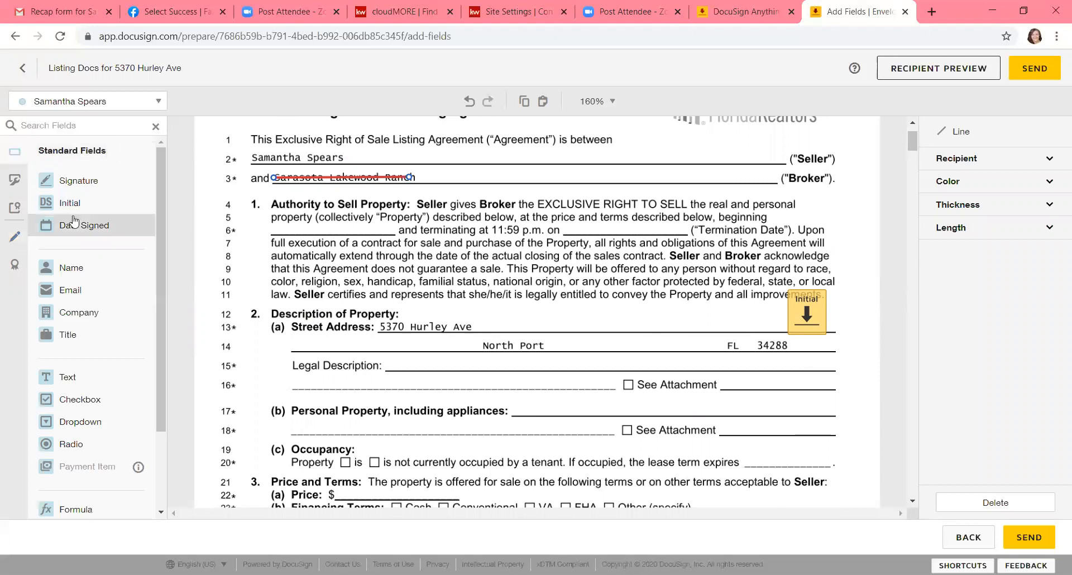